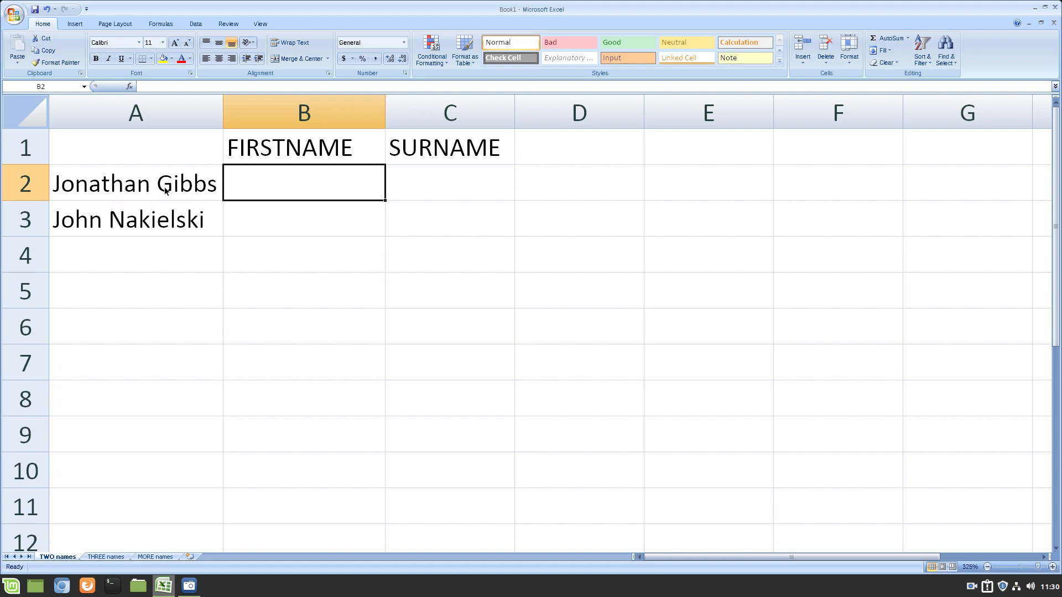
Widen column A slightly so the full names fit with some spare room
{"action": "left_click", "coordinate": [86, 185]}
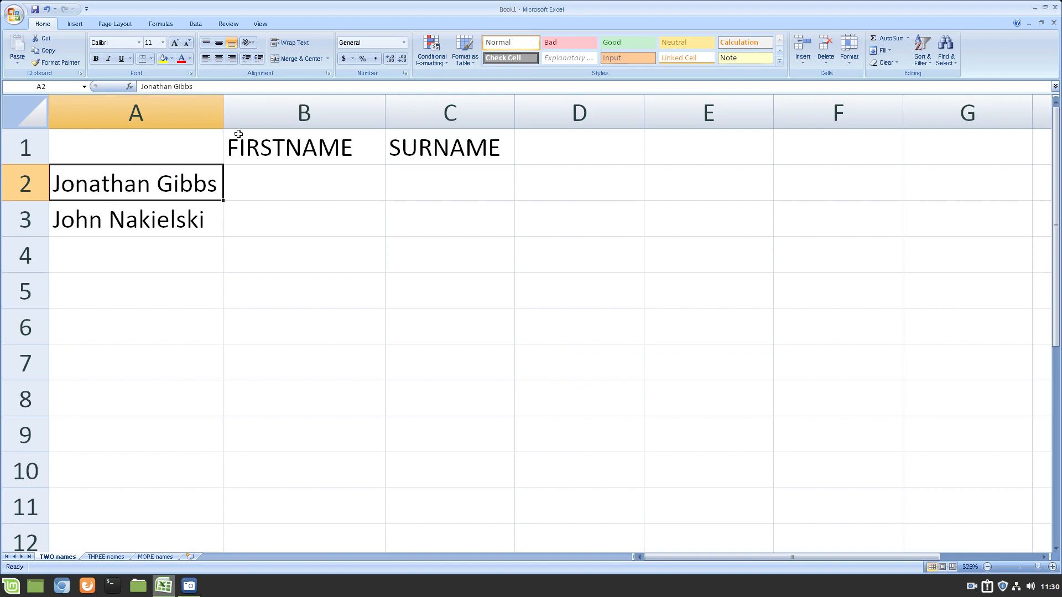
{"action": "left_click_drag", "start_coordinate": [223, 114], "coordinate": [276, 105]}
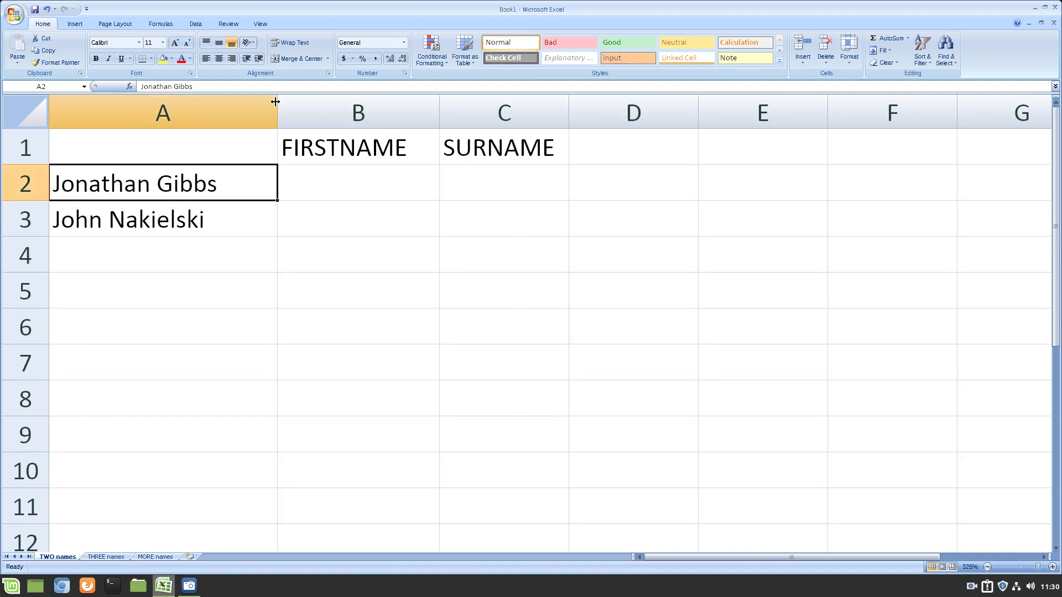
{"action": "left_click", "coordinate": [248, 246]}
{"action": "left_click_drag", "start_coordinate": [208, 183], "coordinate": [212, 214]}
{"action": "left_click", "coordinate": [221, 183]}
{"action": "left_click_drag", "start_coordinate": [277, 107], "coordinate": [236, 109]}
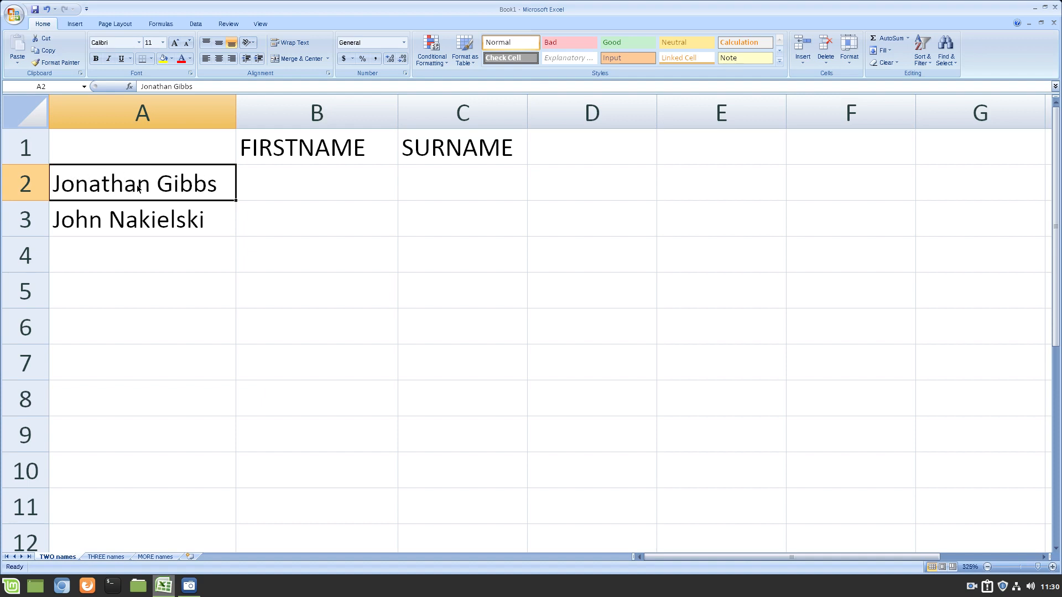
Enter a third person's full name in cell A4, below the existing names
{"action": "left_click", "coordinate": [154, 249]}
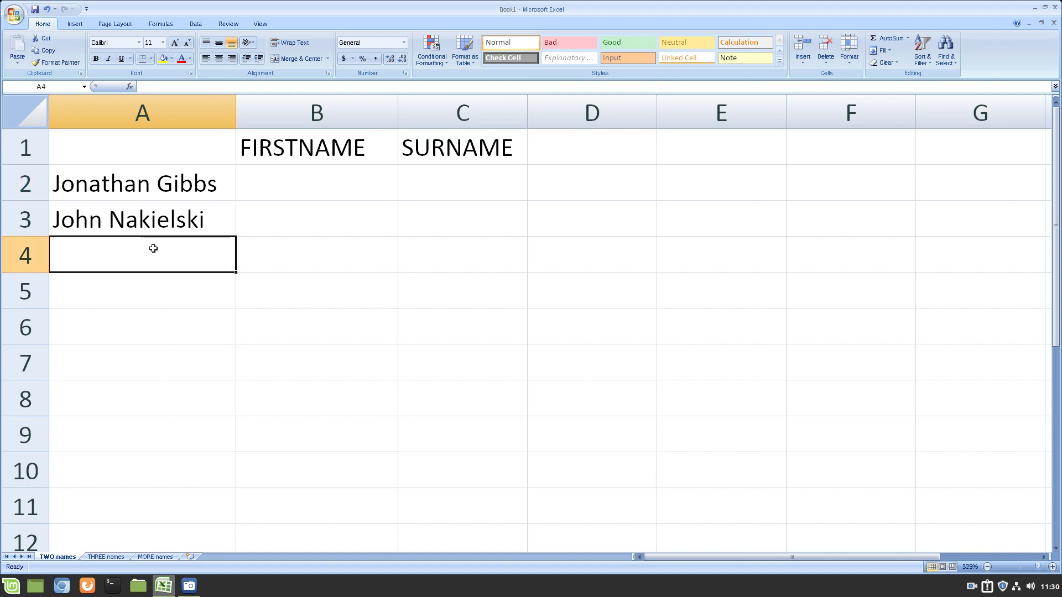
{"action": "type", "text": "J"}
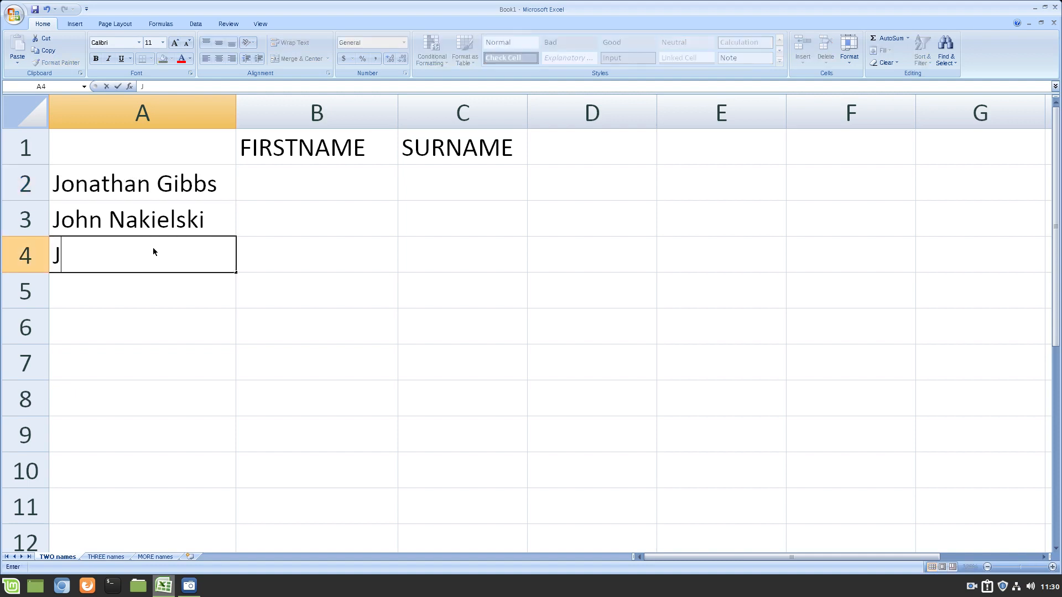
{"action": "type", "text": "oe Bl"}
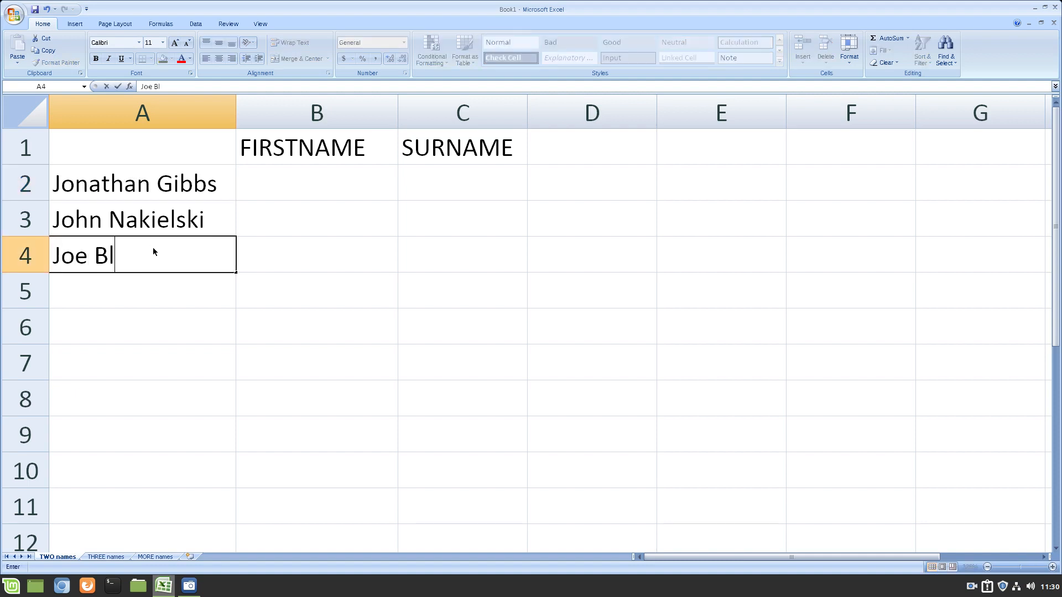
{"action": "type", "text": "oggs"}
Enter the formula =LEFT(A2,8) in B2 to extract the first eight characters of the full name
{"action": "left_click", "coordinate": [363, 174]}
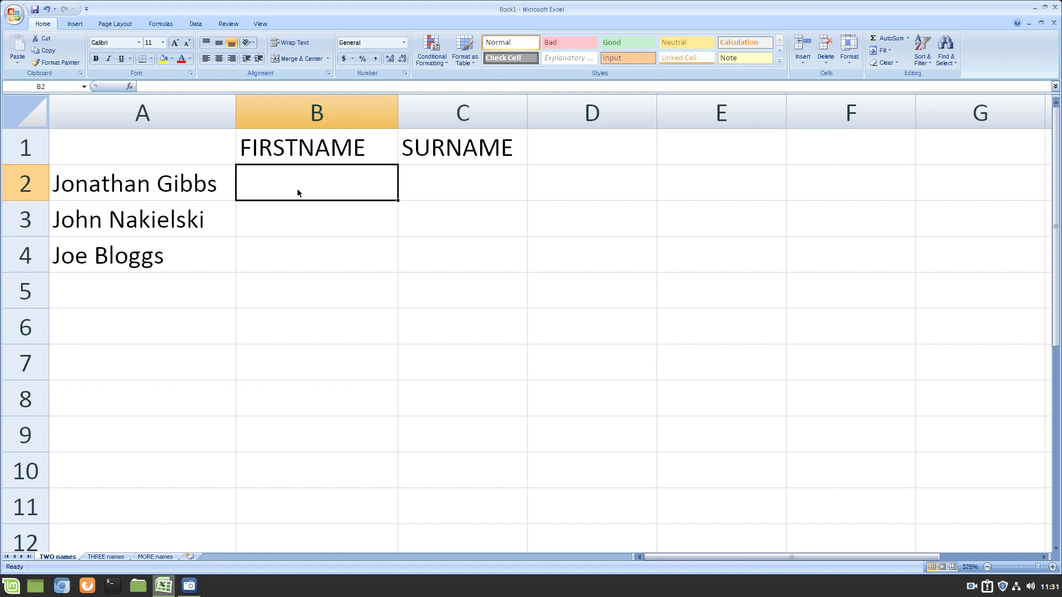
{"action": "type", "text": "=LEFT"}
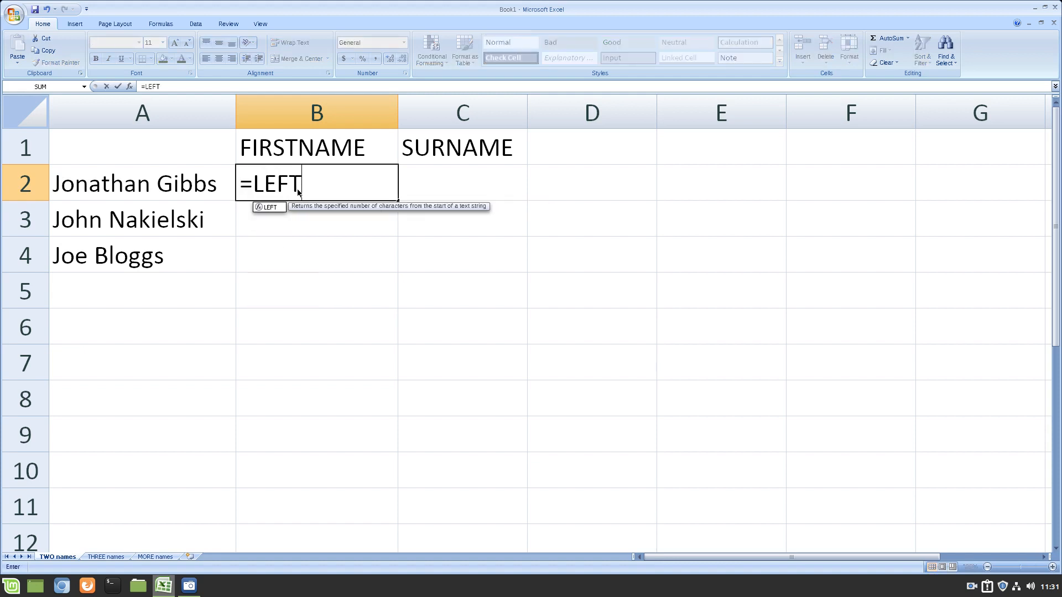
{"action": "type", "text": "("}
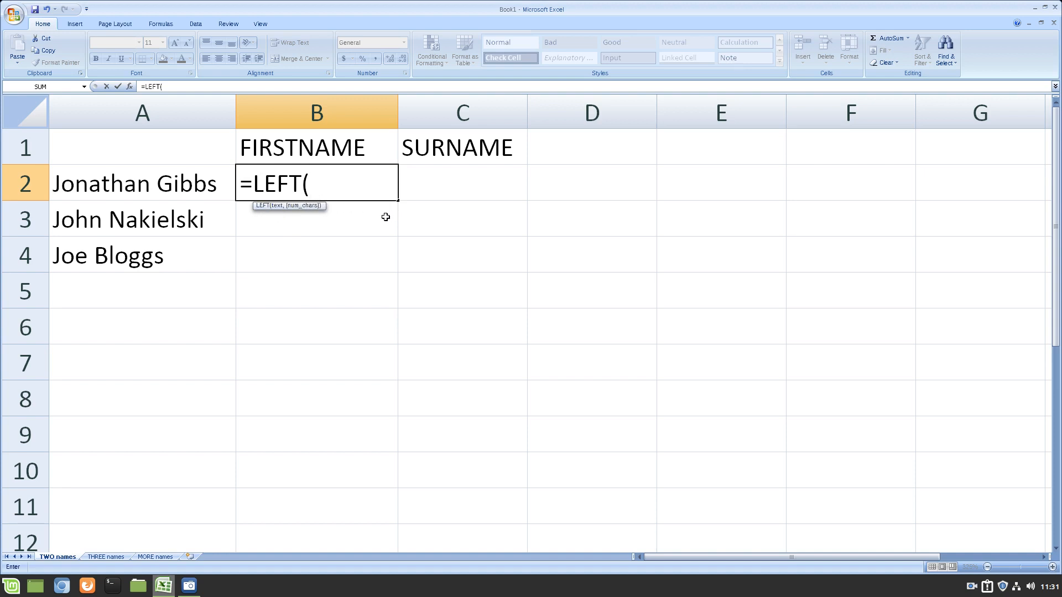
{"action": "left_click", "coordinate": [156, 186]}
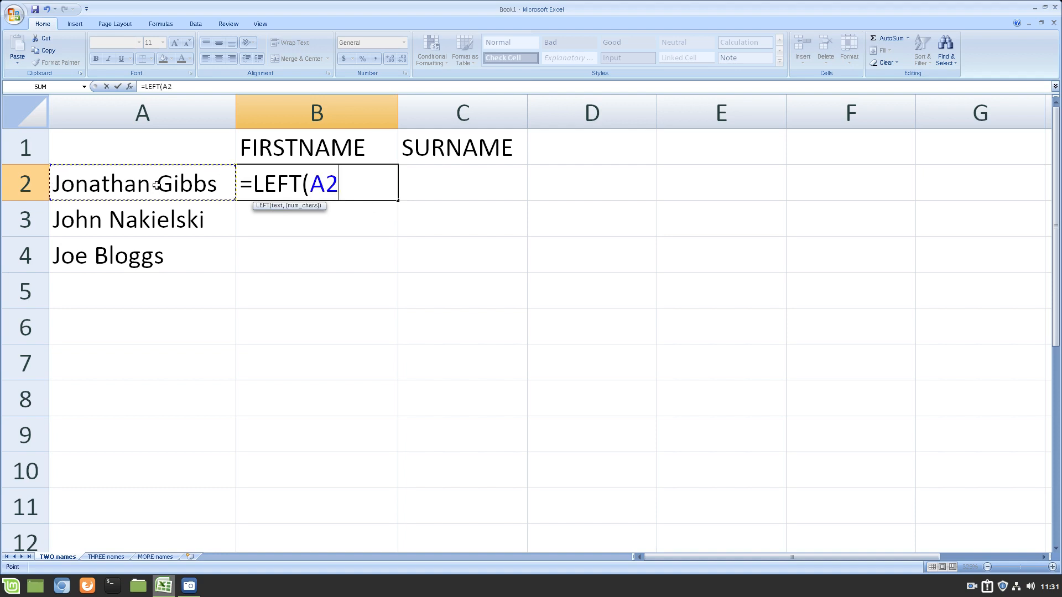
{"action": "type", "text": ",8)"}
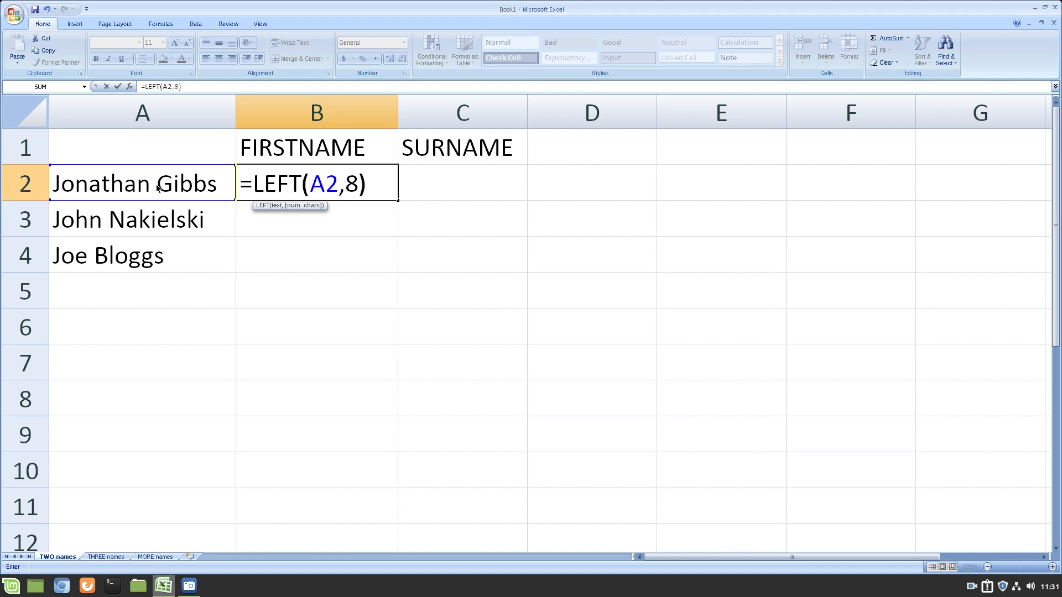
{"action": "key", "text": "ctrl+Return"}
{"action": "key", "text": "F2"}
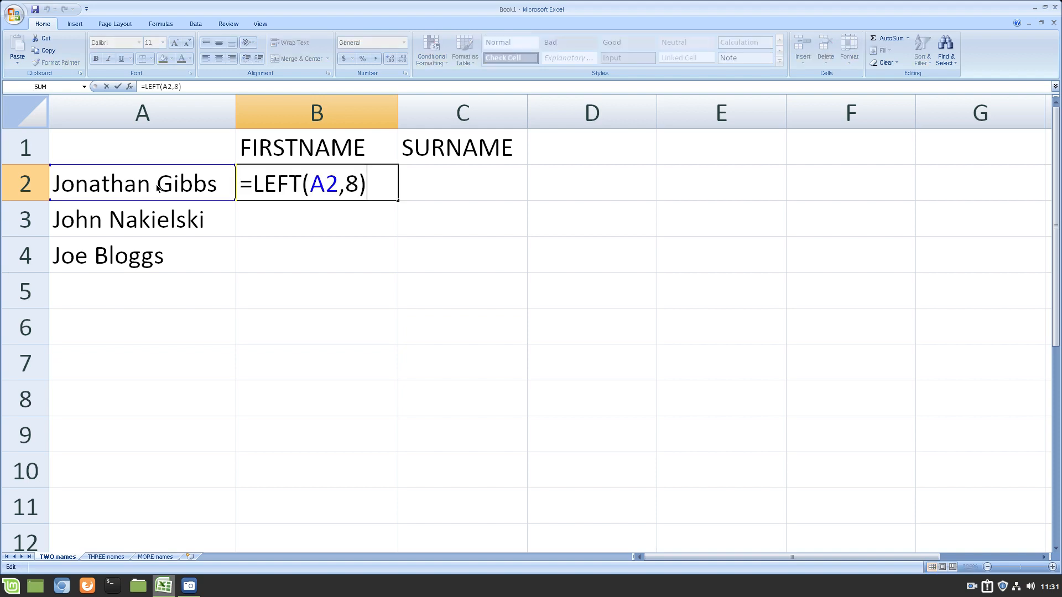
{"action": "key", "text": "ctrl+Return"}
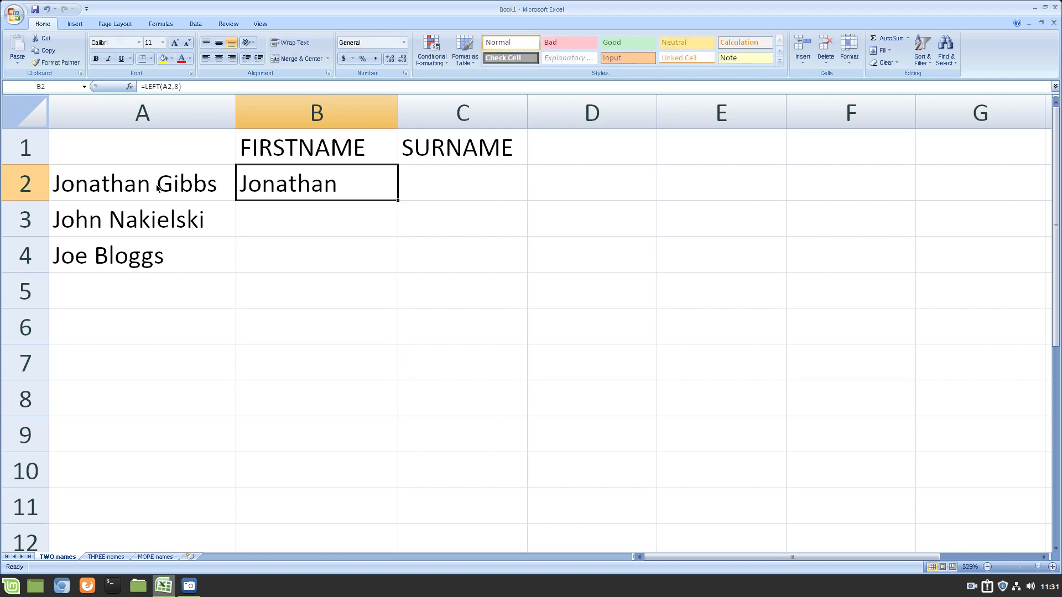
{"action": "key", "text": "F2"}
{"action": "key", "text": "ctrl+Return"}
Try filling the formula in B2 down to B4, and undo the fill
{"action": "left_click_drag", "start_coordinate": [398, 200], "coordinate": [400, 266]}
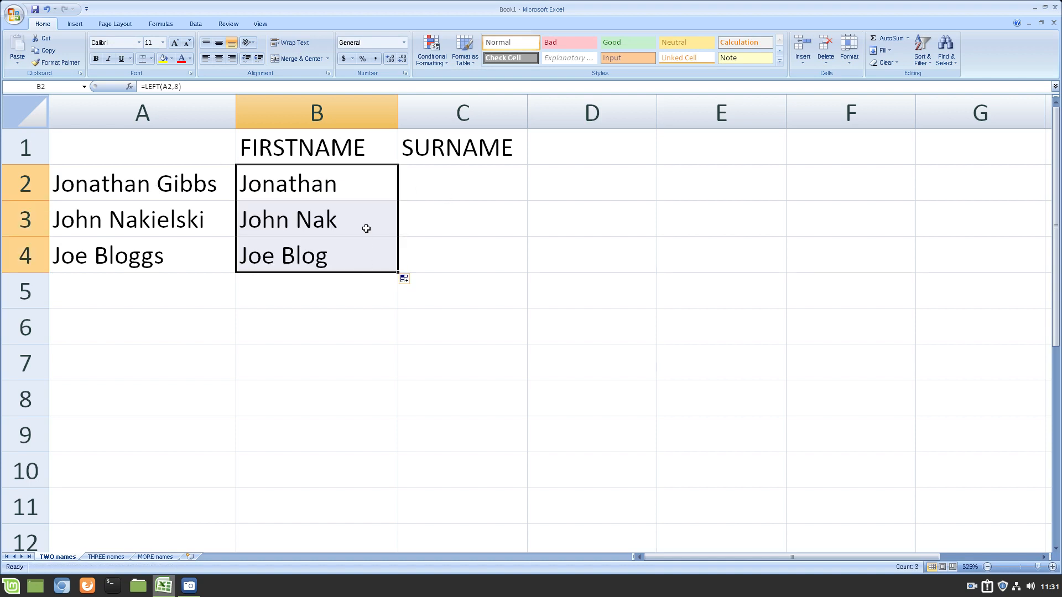
{"action": "left_click_drag", "start_coordinate": [363, 216], "coordinate": [368, 256]}
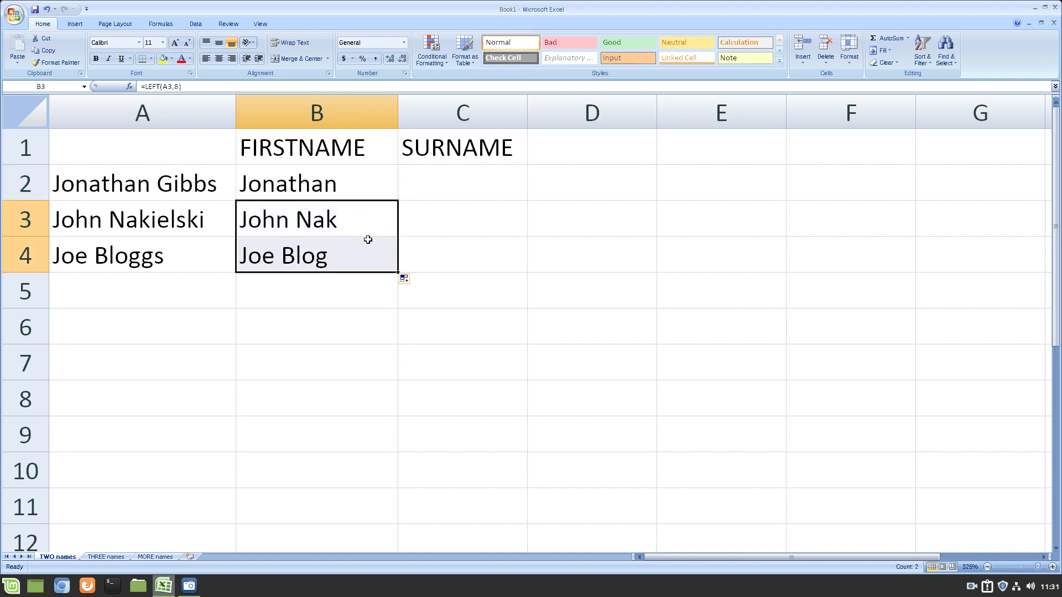
{"action": "key", "text": "ctrl+z"}
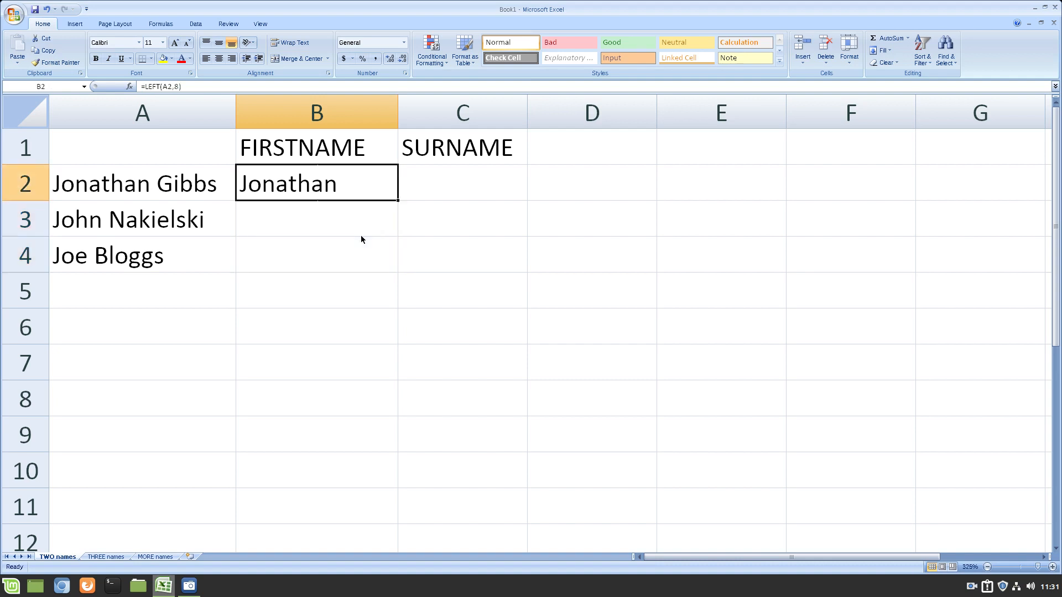
Replace the fixed character count in B2's LEFT formula with SEARCH(" ",A2)-1
{"action": "key", "text": "F2"}
{"action": "key", "text": "Left"}
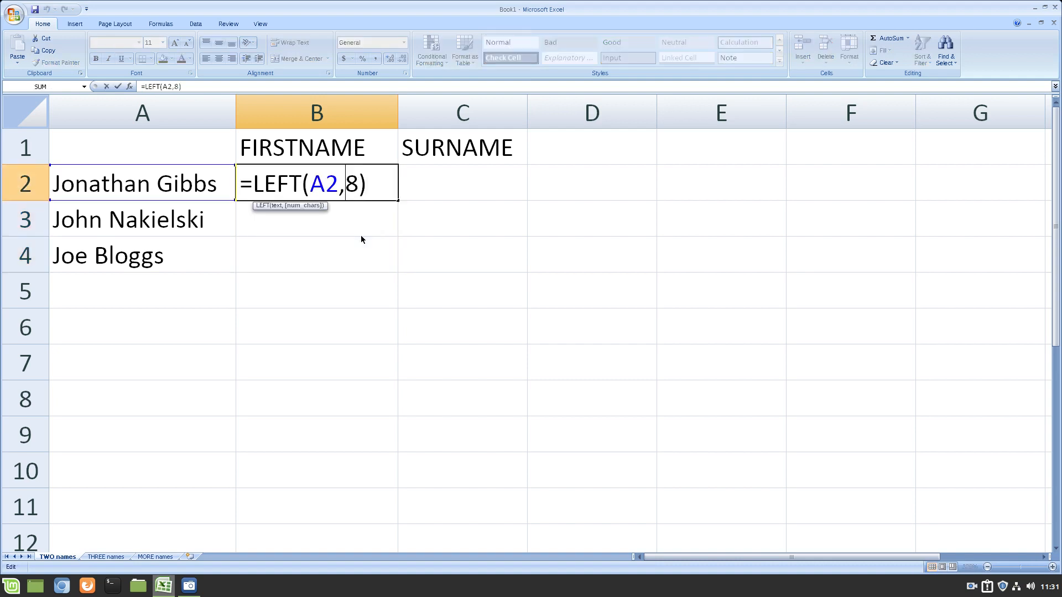
{"action": "key", "text": "shift+Left"}
{"action": "key", "text": "Delete"}
{"action": "type", "text": "SEA"}
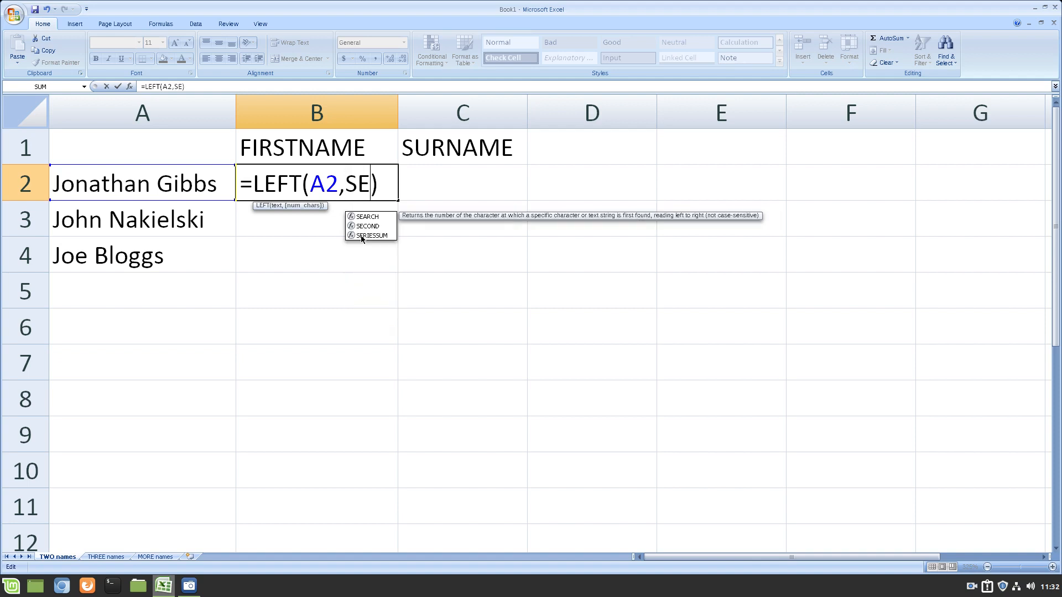
{"action": "key", "text": "Tab"}
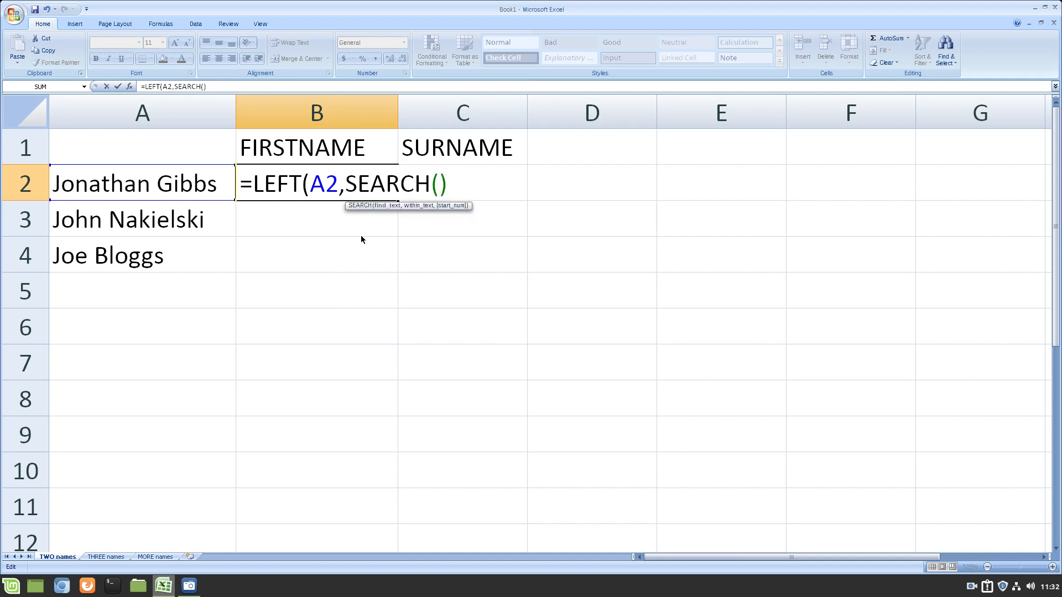
{"action": "type", "text": "\" \","}
{"action": "left_click", "coordinate": [189, 188]}
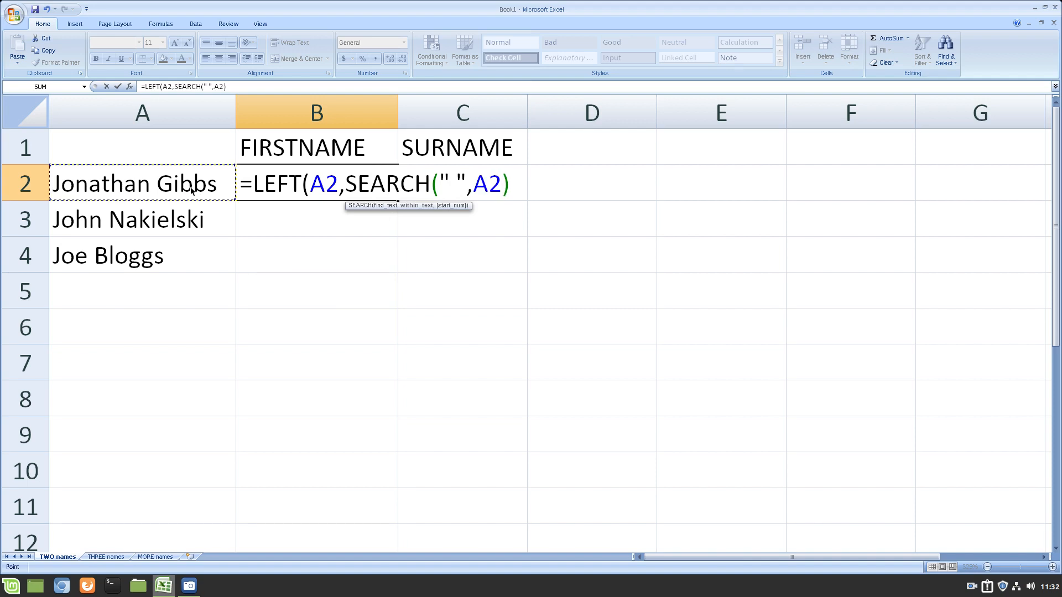
{"action": "type", "text": ")"}
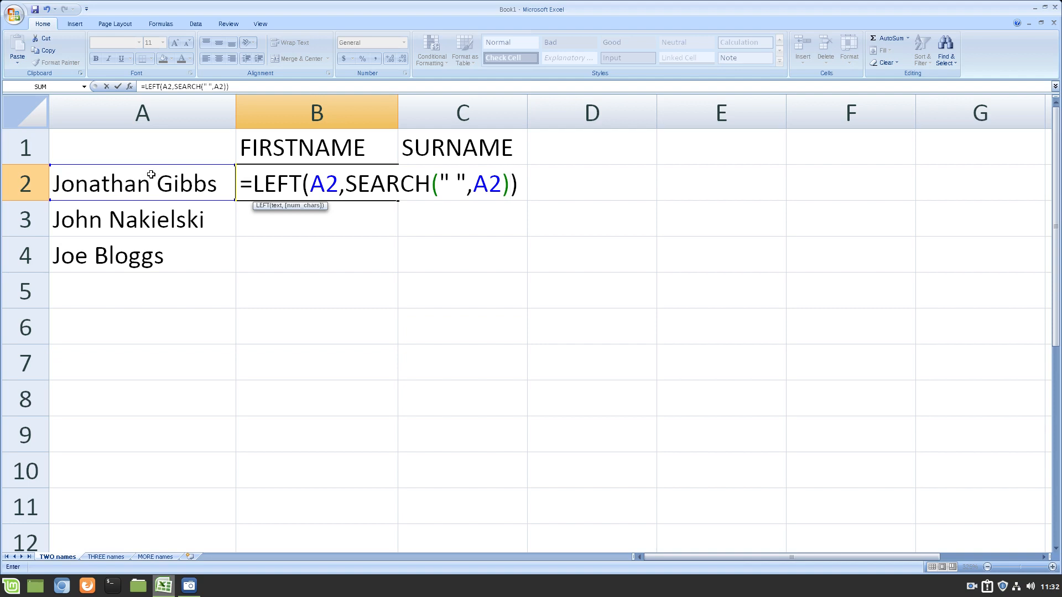
{"action": "type", "text": "-1"}
{"action": "key", "text": "ctrl+Return"}
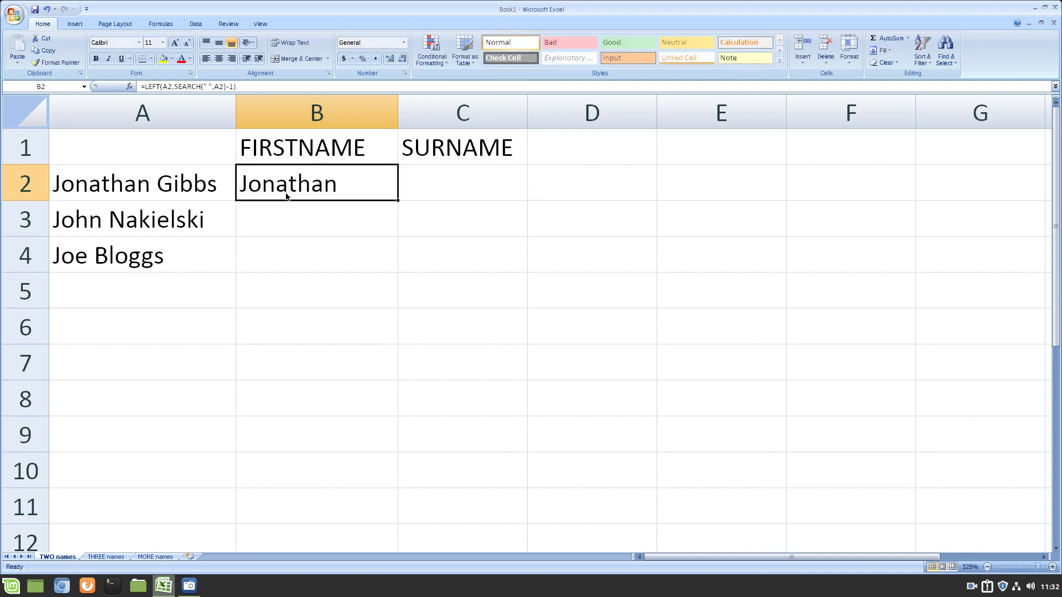
Fill the first-name formula from B2 down to B4
{"action": "key", "text": "F2"}
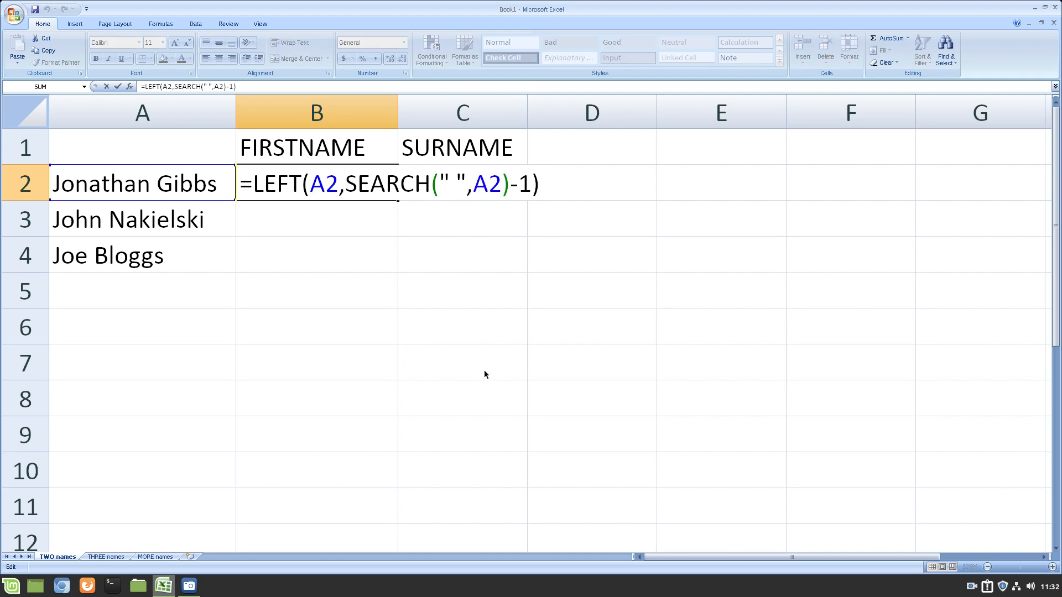
{"action": "key", "text": "Escape"}
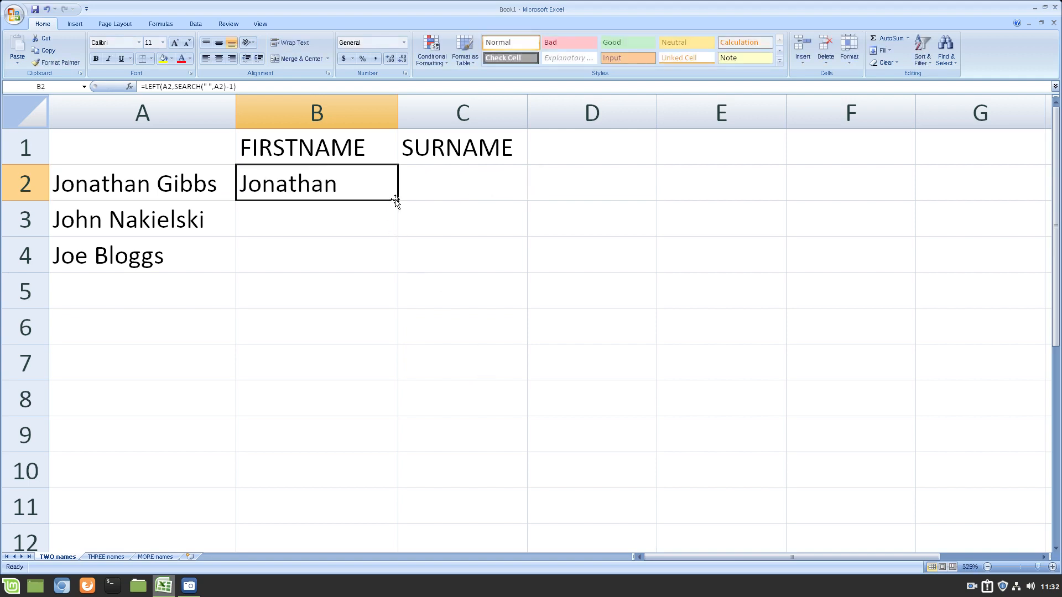
{"action": "left_click_drag", "start_coordinate": [398, 202], "coordinate": [411, 264]}
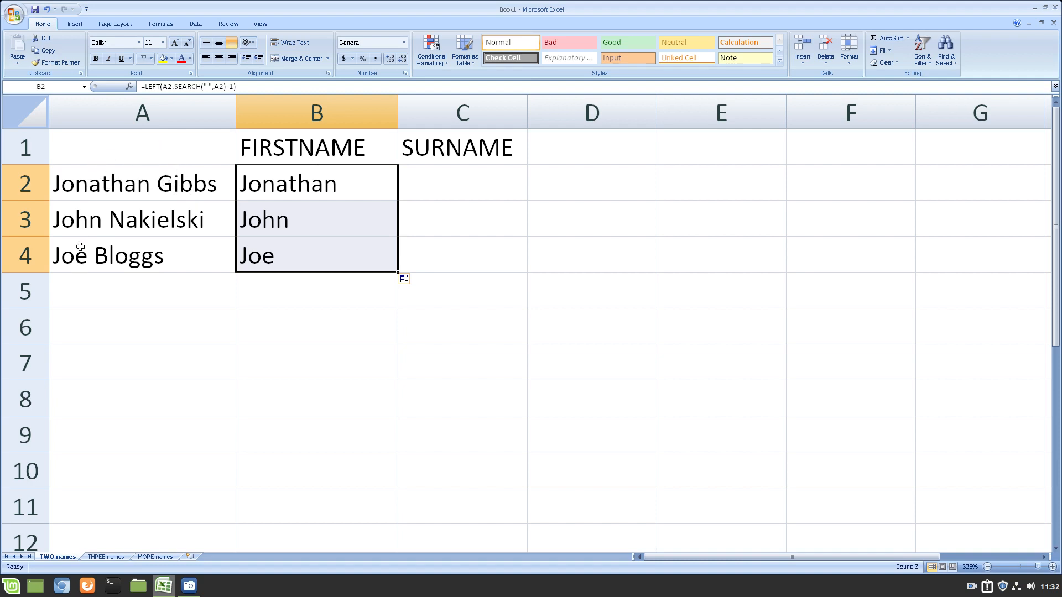
Test =LEN(A2) in C2, filled down to C4, and clear those cells
{"action": "left_click", "coordinate": [458, 167]}
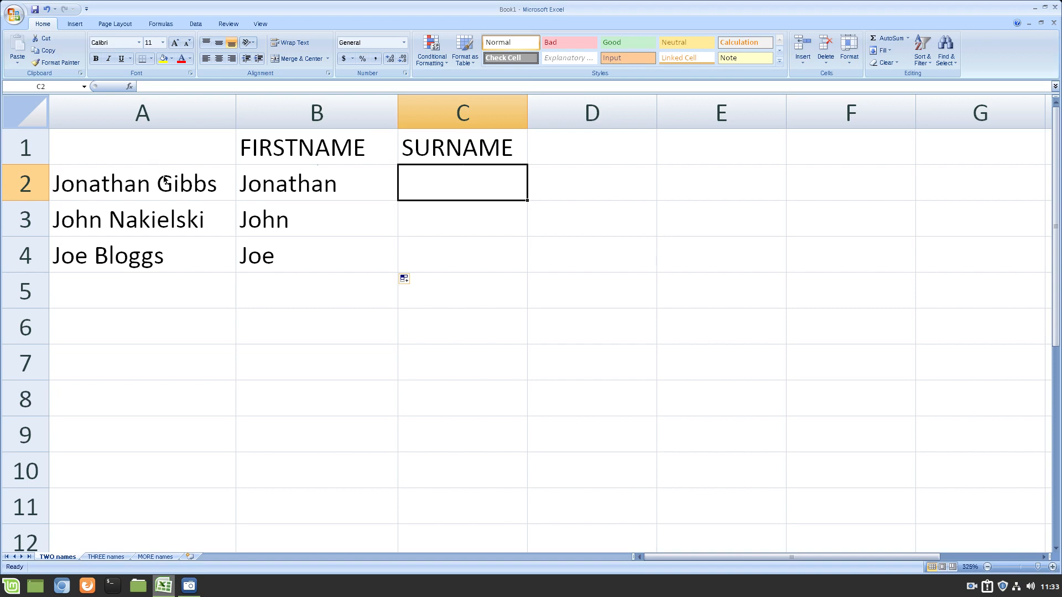
{"action": "type", "text": "=LEN("}
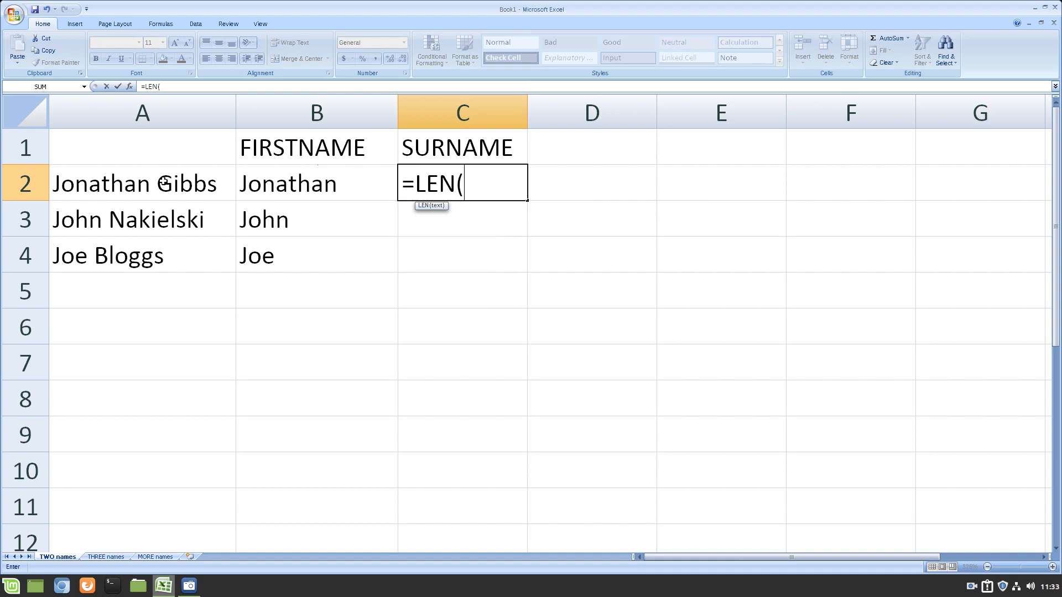
{"action": "left_click", "coordinate": [165, 181]}
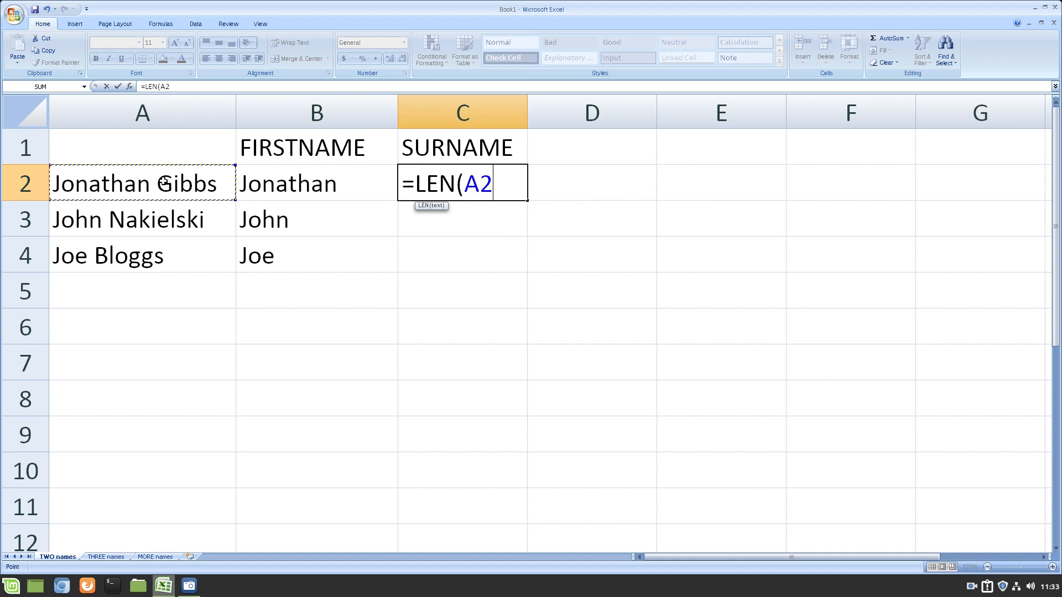
{"action": "type", "text": ")"}
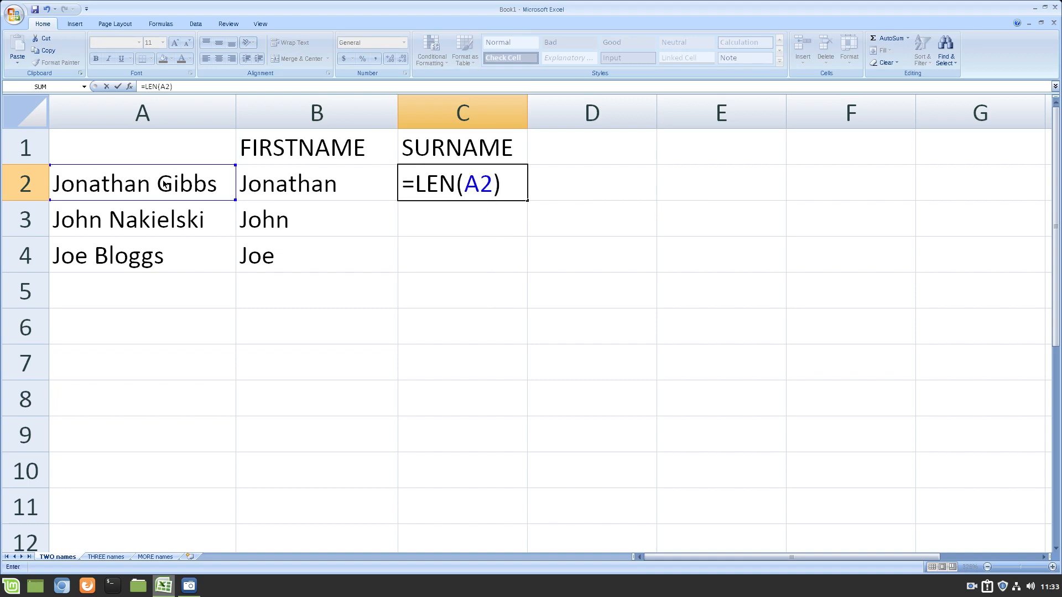
{"action": "key", "text": "ctrl+Return"}
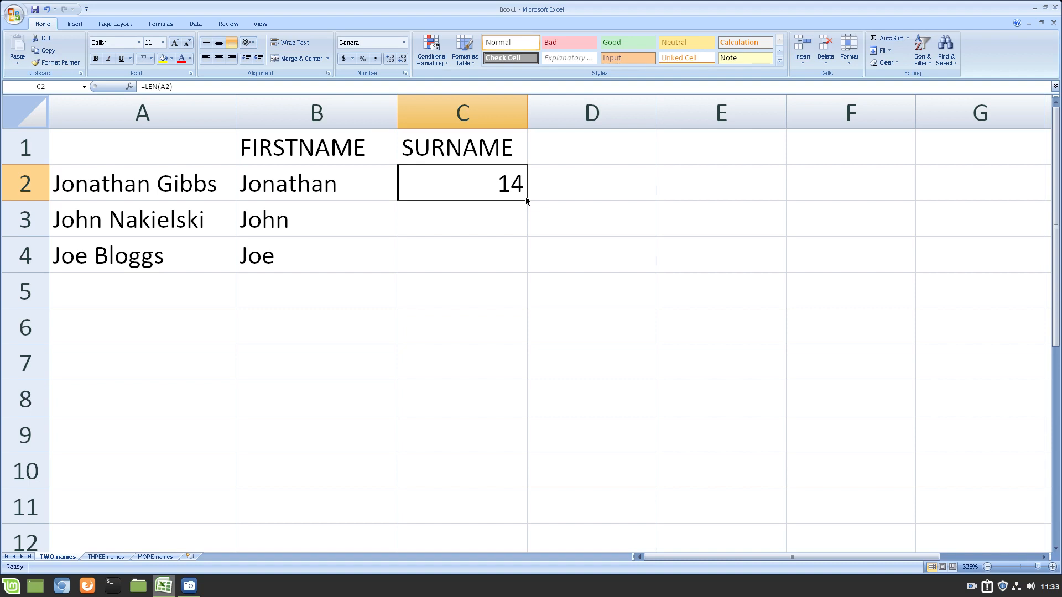
{"action": "left_click_drag", "start_coordinate": [527, 203], "coordinate": [529, 261]}
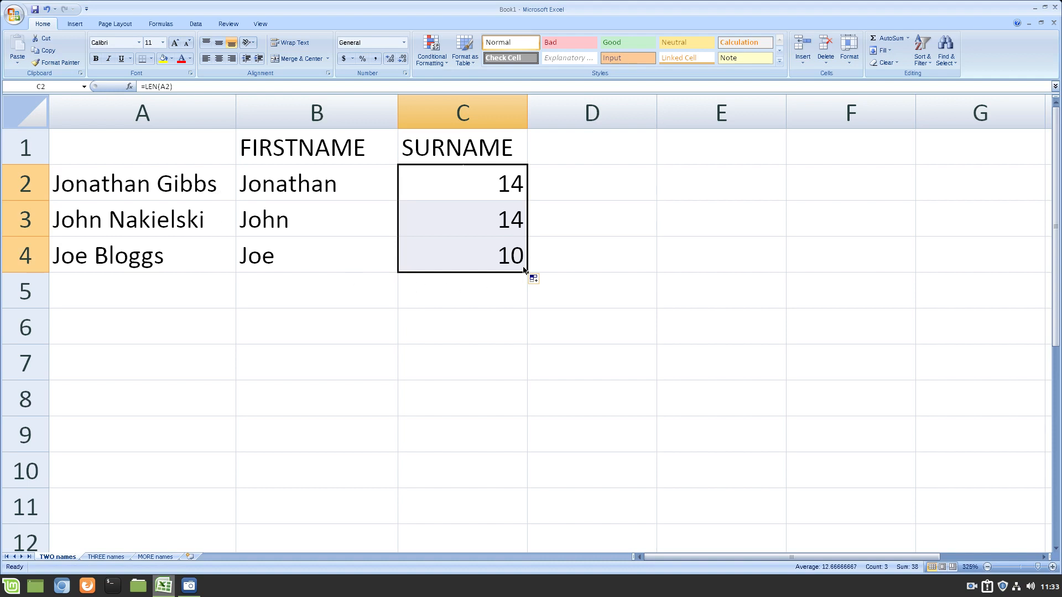
{"action": "key", "text": "Delete"}
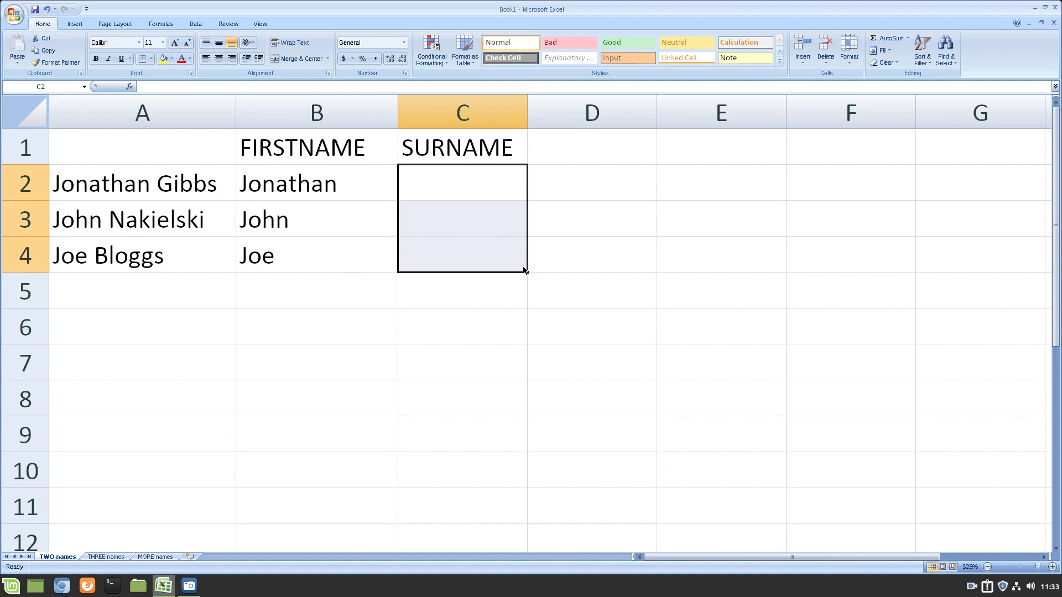
Enter =RIGHT(A2,LEN(A2)-SEARCH(" ",A2)) in C2 to extract the surname
{"action": "key", "text": "Up"}
{"action": "key", "text": "Down"}
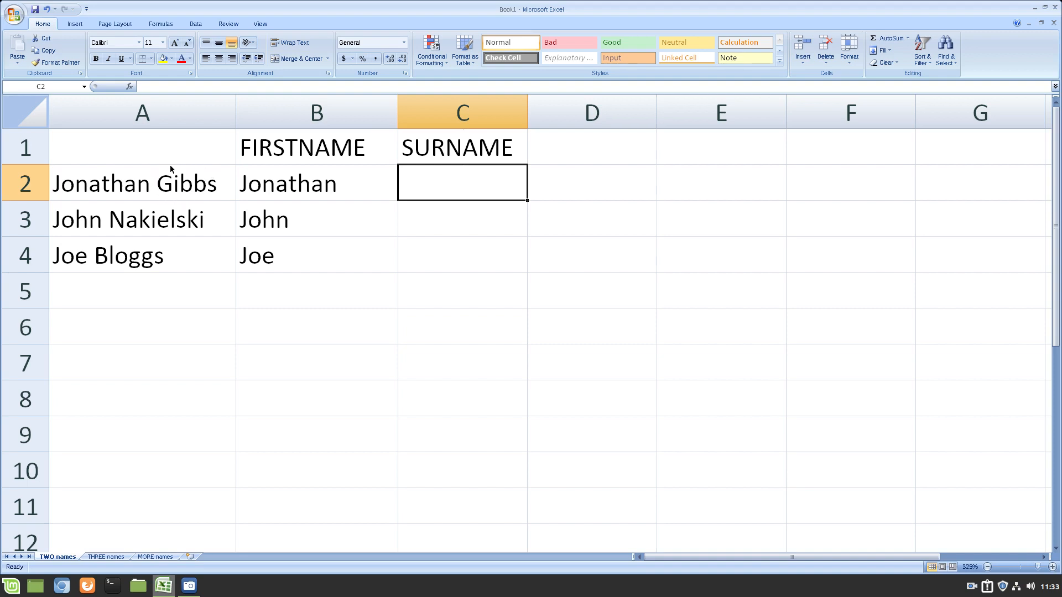
{"action": "type", "text": "=RE"}
{"action": "key", "text": "BackSpace"}
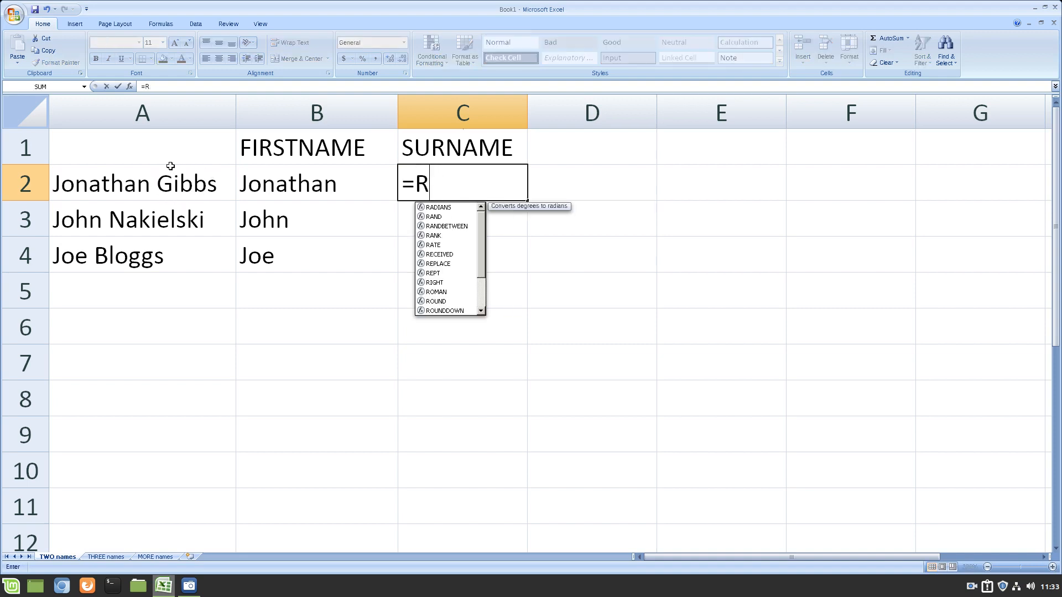
{"action": "type", "text": "IGHT("}
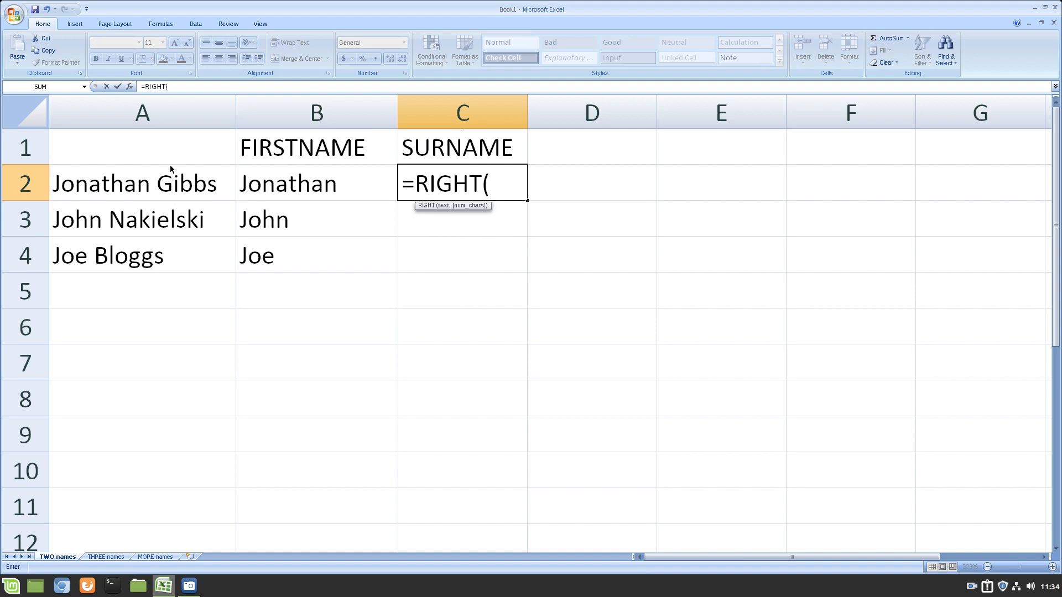
{"action": "left_click", "coordinate": [173, 182]}
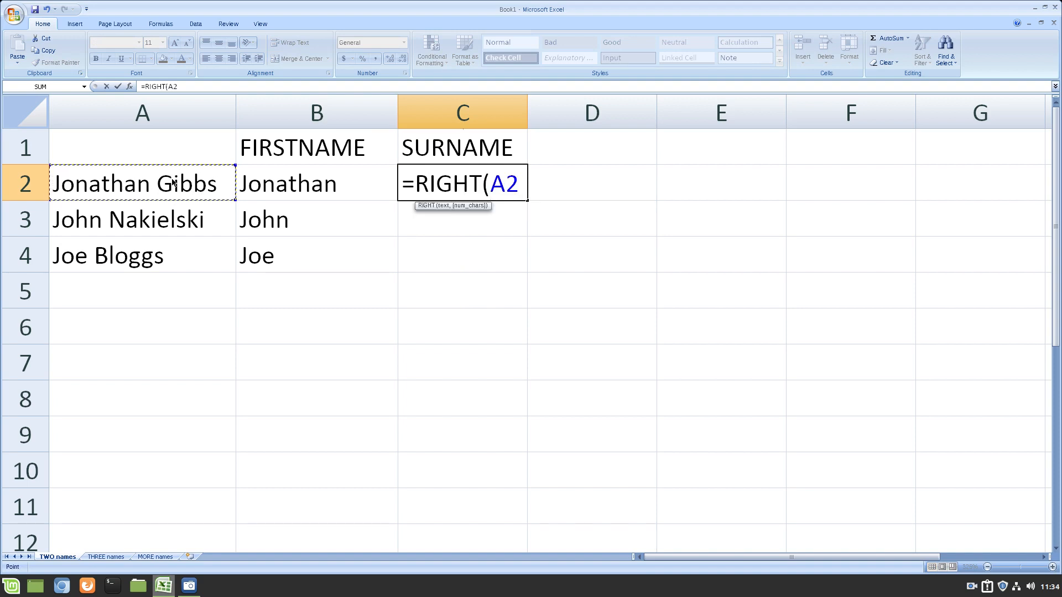
{"action": "type", "text": ",LEN"}
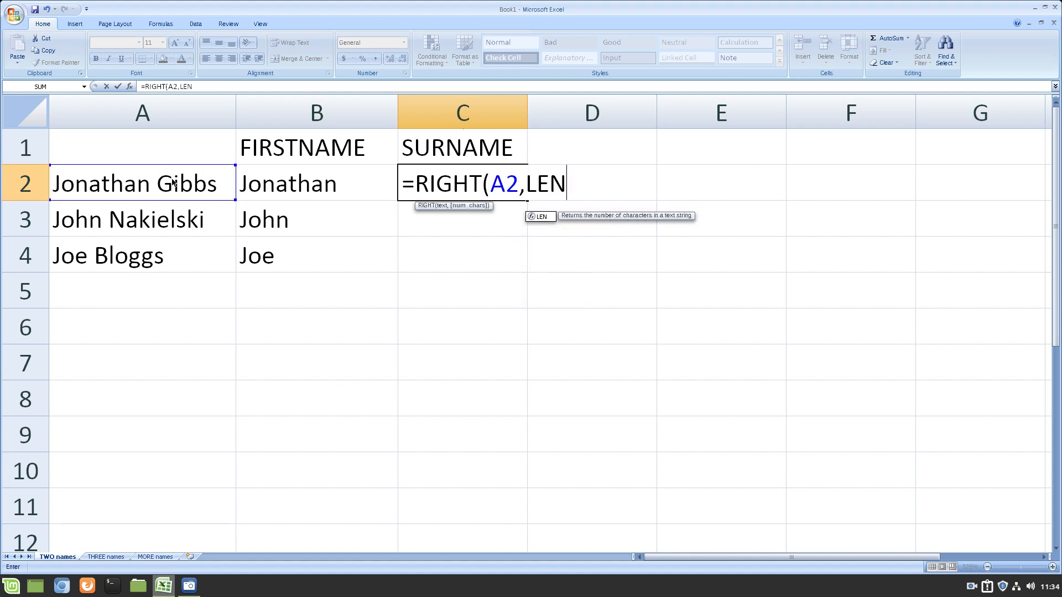
{"action": "type", "text": "(A2)-SE"}
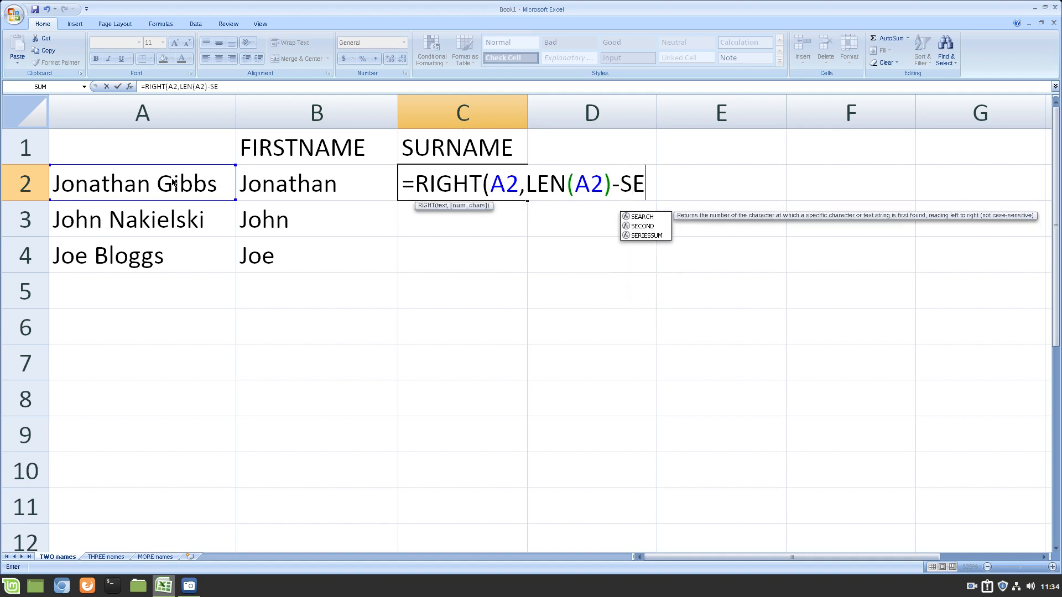
{"action": "key", "text": "Tab"}
{"action": "type", "text": "\" \","}
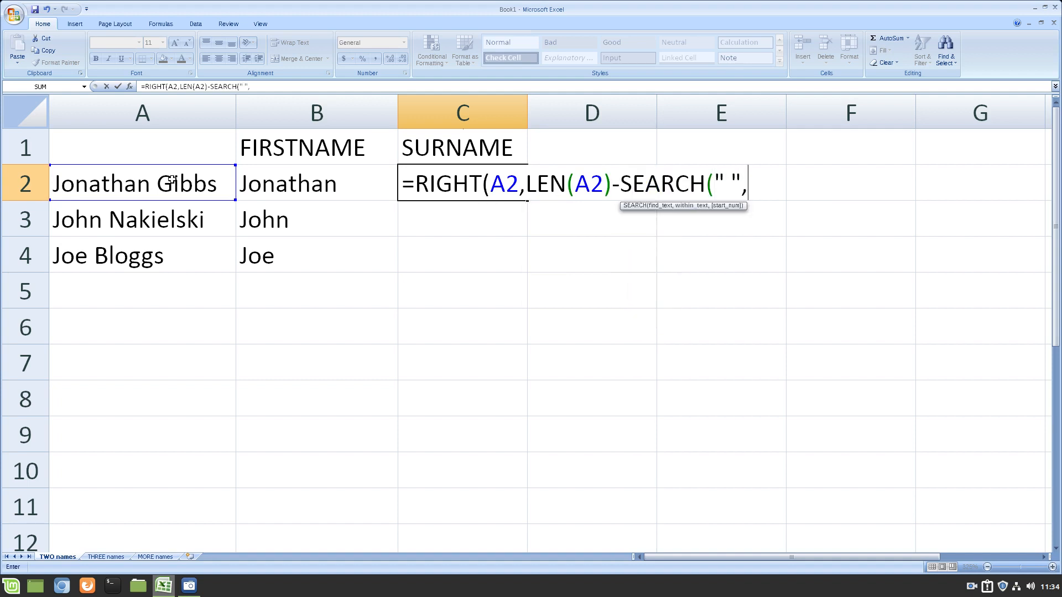
{"action": "type", "text": "A2))"}
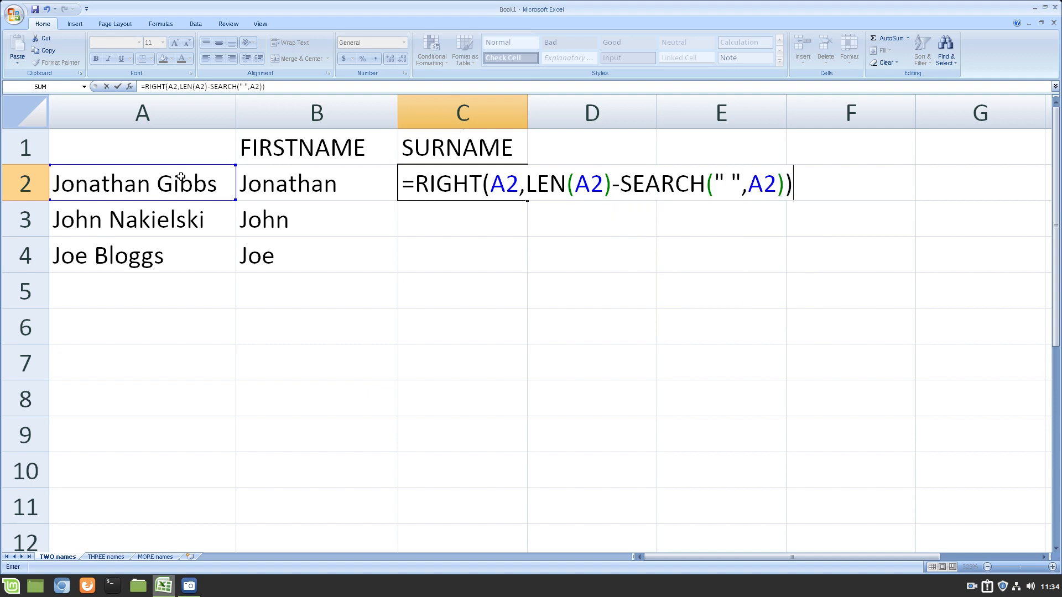
{"action": "left_click_drag", "start_coordinate": [527, 187], "coordinate": [786, 189]}
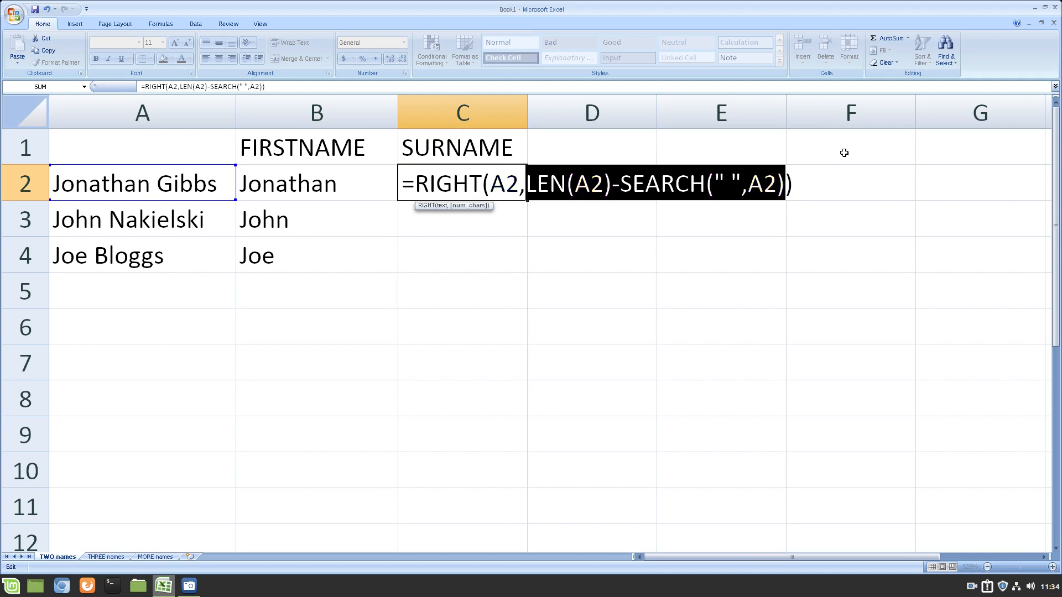
{"action": "key", "text": "ctrl+Return"}
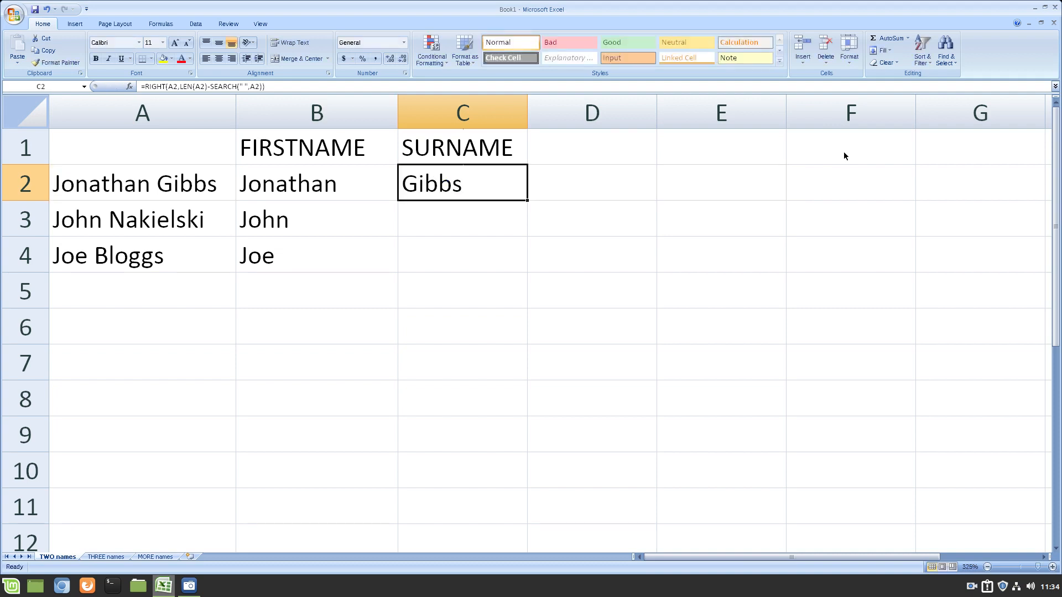
Try a fixed count of 5 in C2's RIGHT formula, filled down to C4, and undo both changes
{"action": "key", "text": "F2"}
{"action": "key", "text": "shift+Left"}
{"action": "key", "text": "shift+Left"}
{"action": "key", "text": "shift+Left"}
{"action": "key", "text": "shift+Left"}
{"action": "key", "text": "shift+Left"}
{"action": "key", "text": "shift+Left"}
{"action": "key", "text": "shift+Left"}
{"action": "key", "text": "shift+Left"}
{"action": "key", "text": "shift+Left"}
{"action": "key", "text": "shift+Left"}
{"action": "key", "text": "shift+Left"}
{"action": "key", "text": "shift+Left"}
{"action": "key", "text": "shift+Left"}
{"action": "key", "text": "shift+Left"}
{"action": "key", "text": "shift+Left"}
{"action": "key", "text": "shift+Left"}
{"action": "key", "text": "shift+Left"}
{"action": "key", "text": "shift+Left"}
{"action": "key", "text": "shift+Left"}
{"action": "key", "text": "shift+Left"}
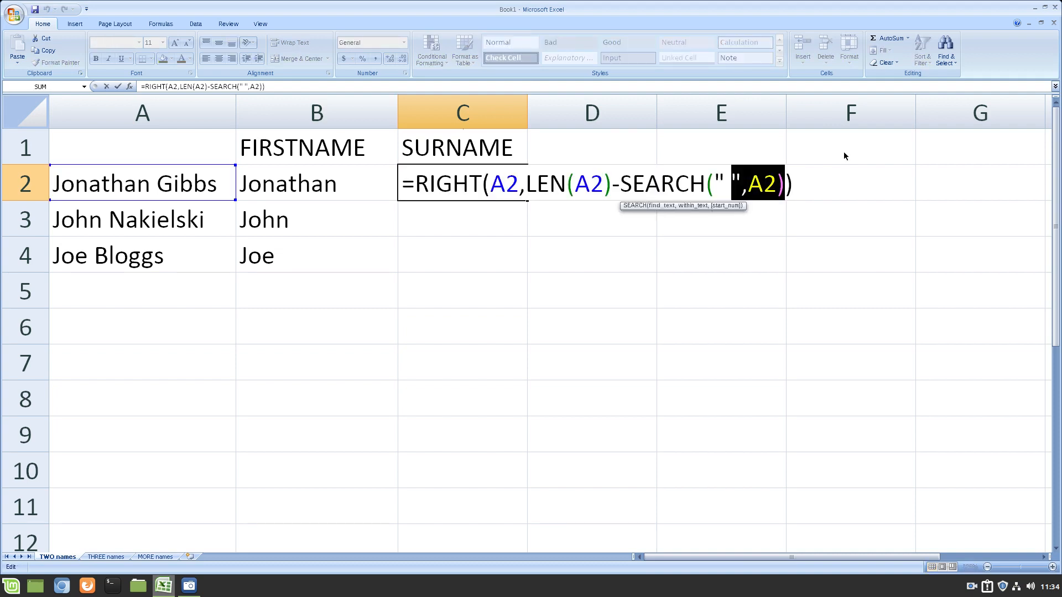
{"action": "type", "text": "5"}
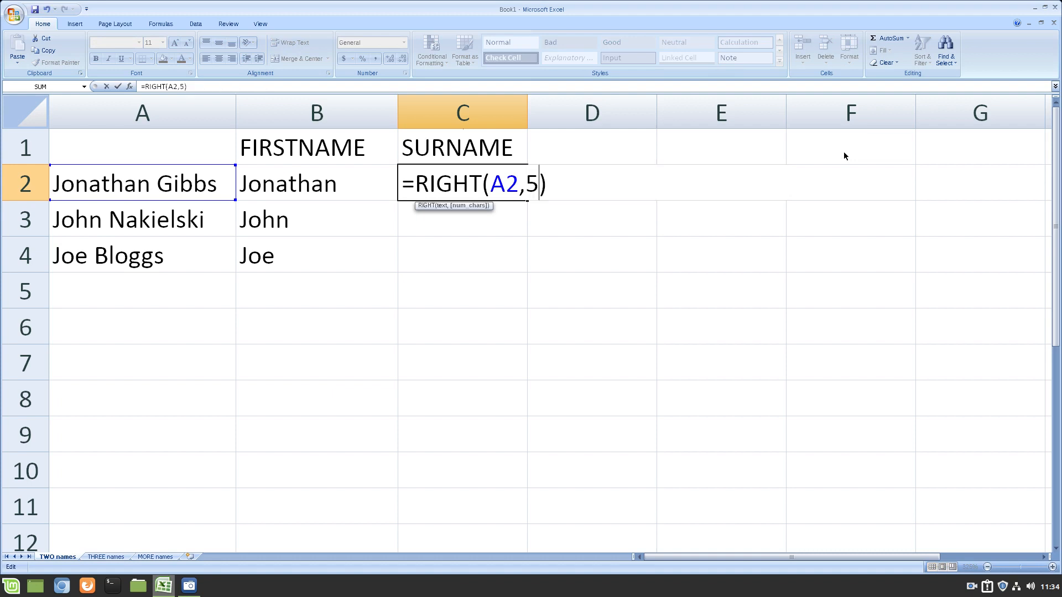
{"action": "key", "text": "ctrl+Return"}
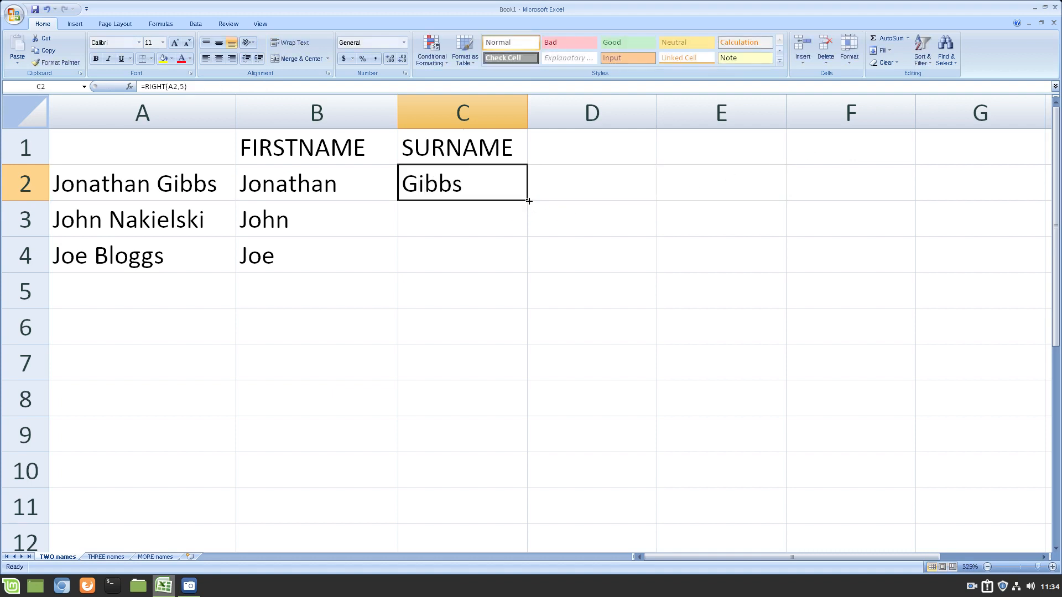
{"action": "left_click_drag", "start_coordinate": [529, 201], "coordinate": [531, 266]}
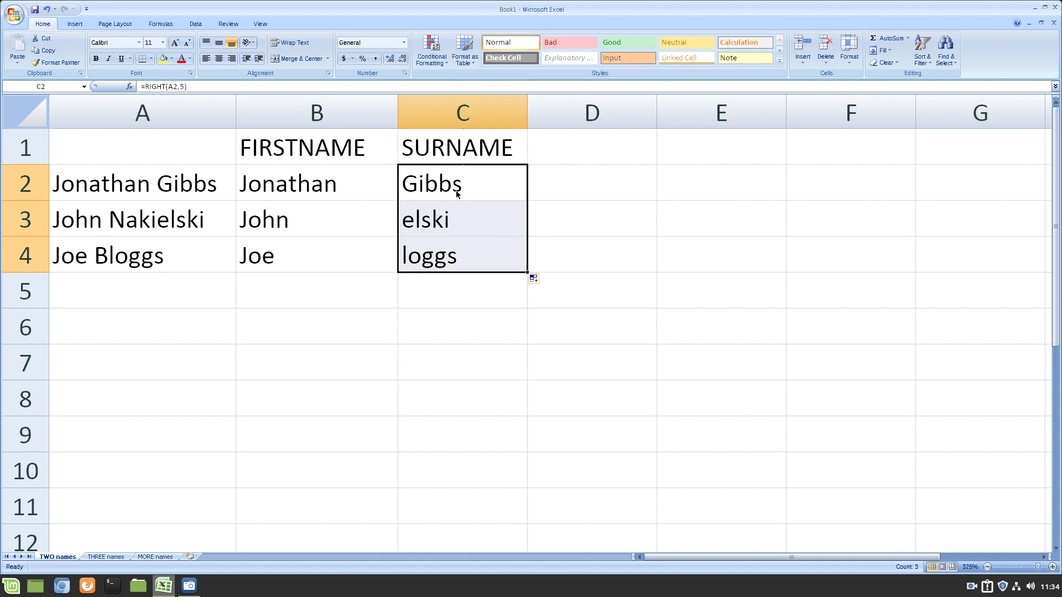
{"action": "key", "text": "ctrl+z"}
{"action": "key", "text": "F2"}
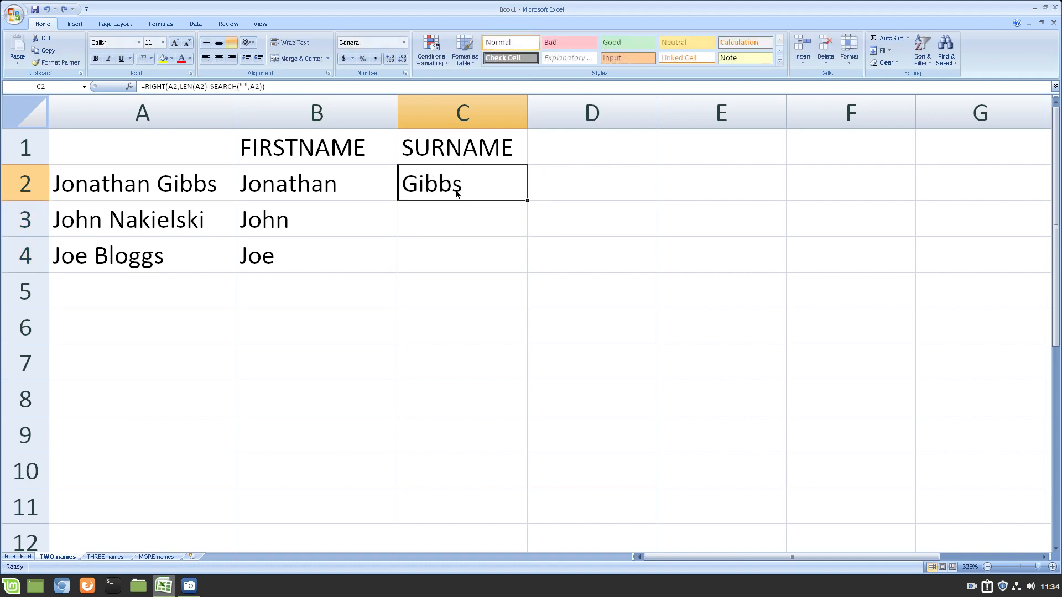
Check the LEN minus SEARCH part of C2's formula and fill the formula down to C4
{"action": "key", "text": "F2"}
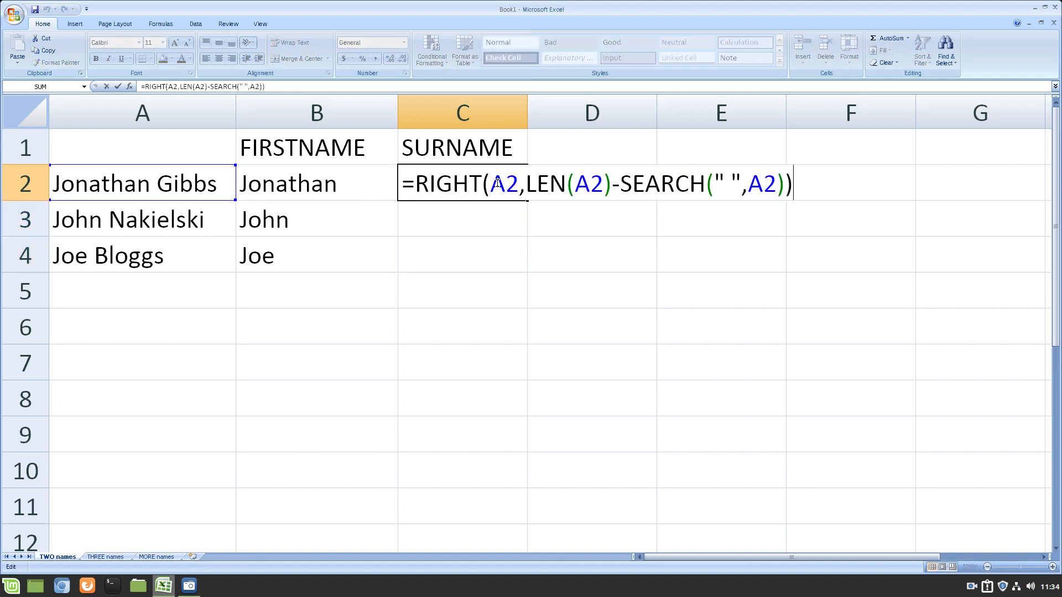
{"action": "left_click_drag", "start_coordinate": [528, 190], "coordinate": [792, 185]}
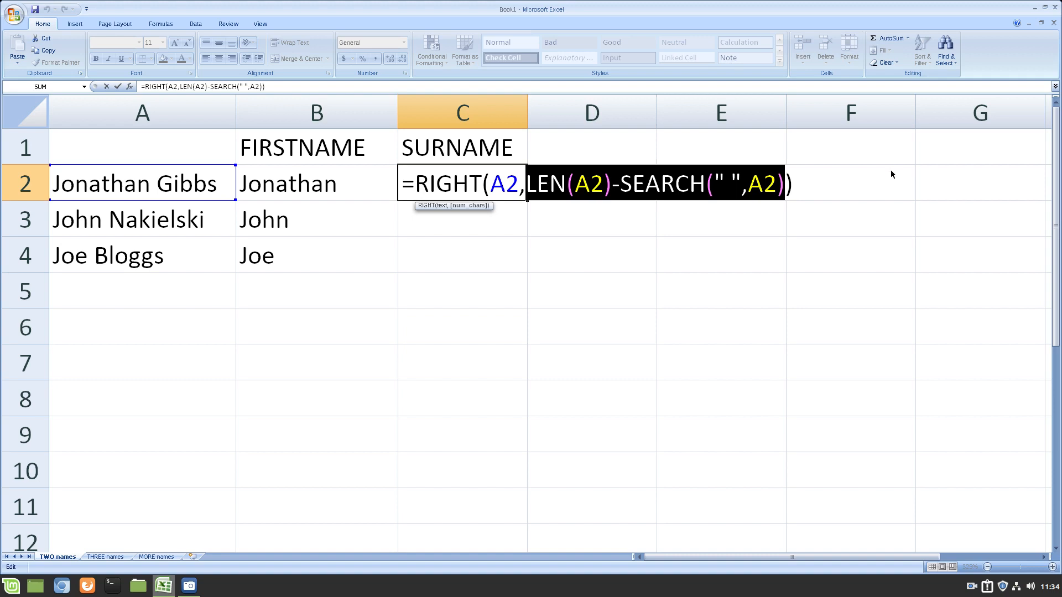
{"action": "key", "text": "Return"}
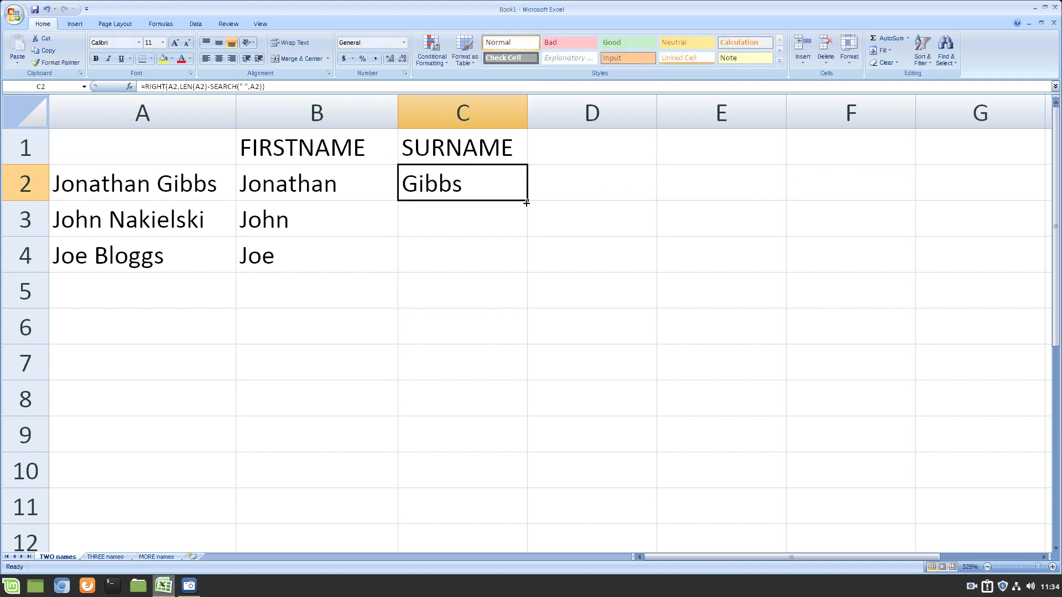
{"action": "left_click_drag", "start_coordinate": [526, 202], "coordinate": [527, 271]}
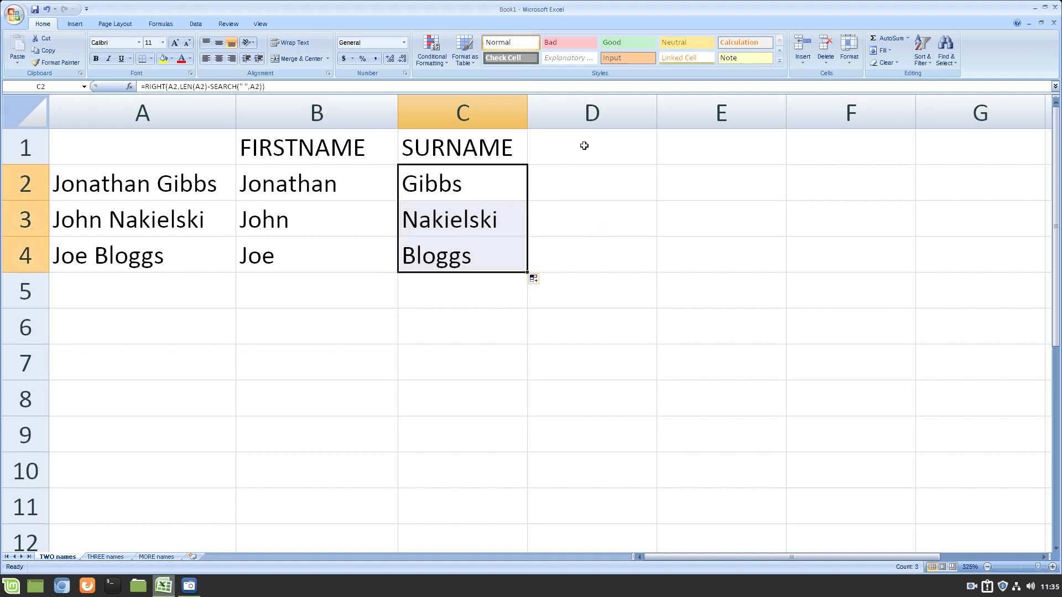
Widen empty column D and review the full names, first names and surnames in rows 2 to 4
{"action": "left_click_drag", "start_coordinate": [658, 110], "coordinate": [703, 108]}
{"action": "left_click", "coordinate": [626, 152]}
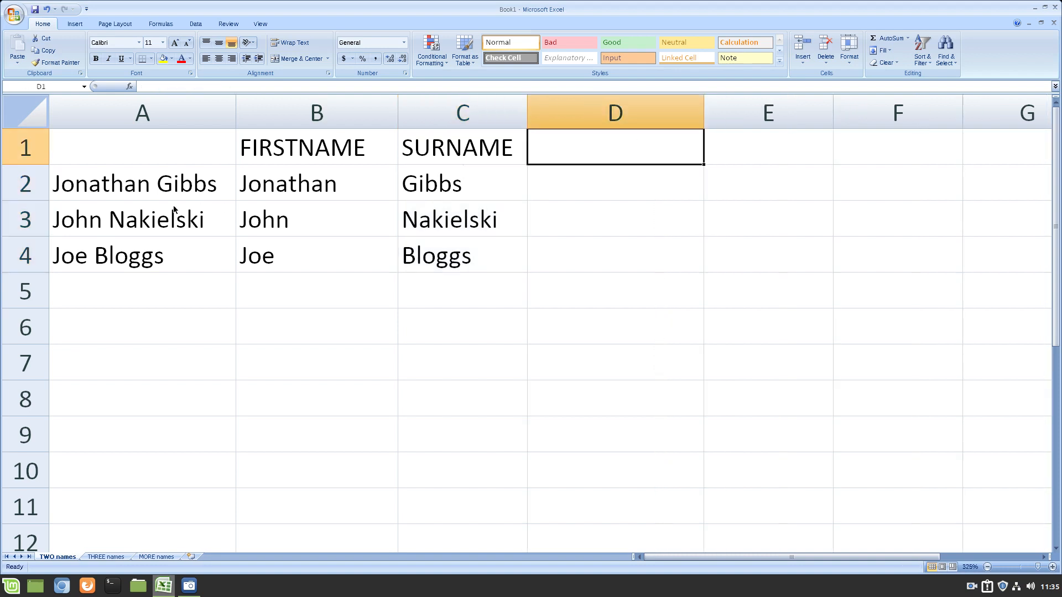
{"action": "left_click_drag", "start_coordinate": [165, 186], "coordinate": [173, 258]}
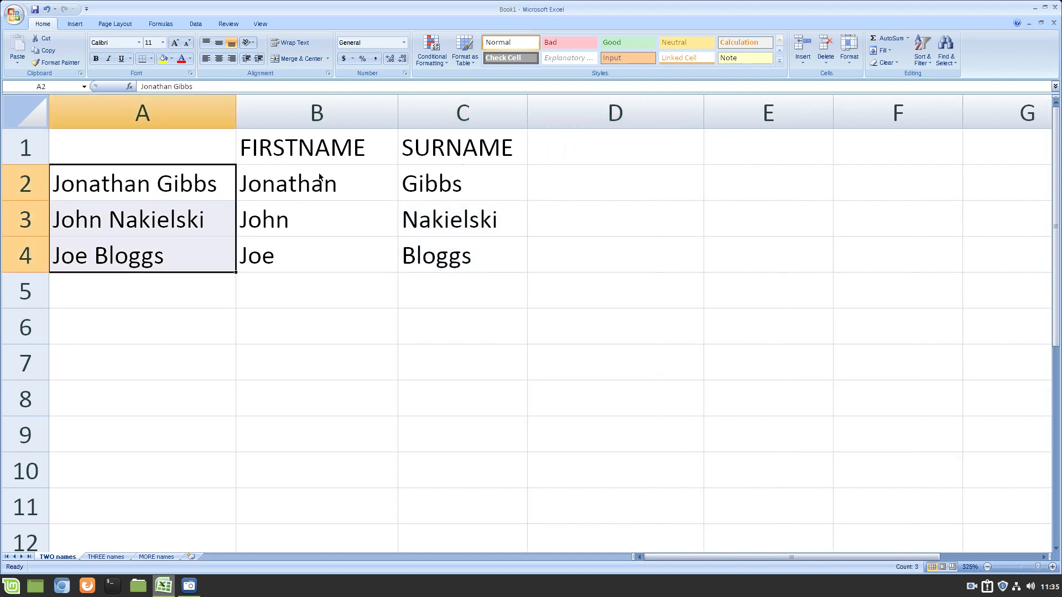
{"action": "left_click_drag", "start_coordinate": [322, 181], "coordinate": [332, 249]}
{"action": "left_click_drag", "start_coordinate": [440, 177], "coordinate": [448, 239]}
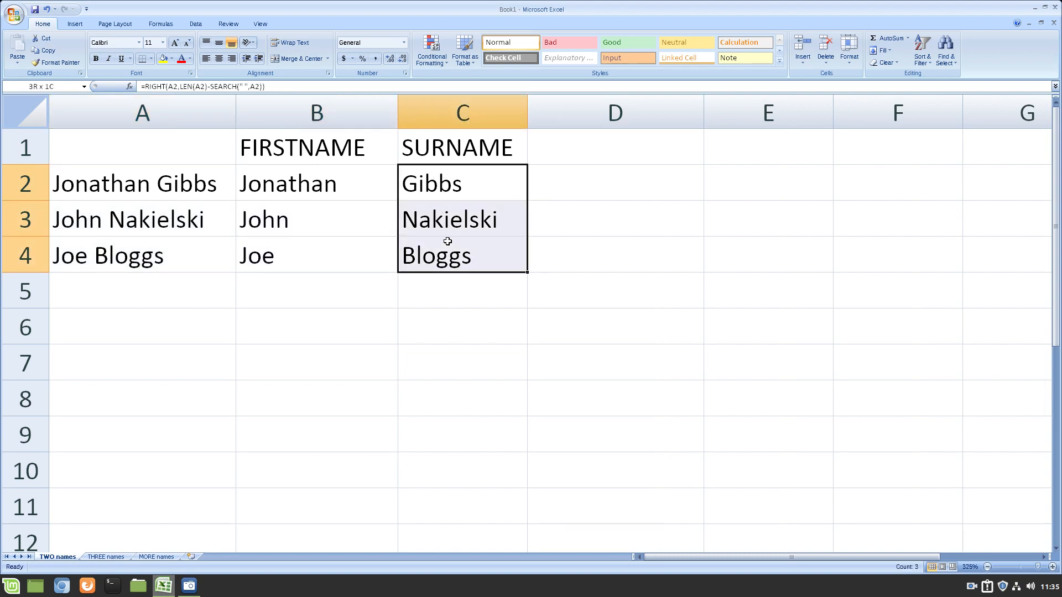
{"action": "left_click", "coordinate": [581, 148]}
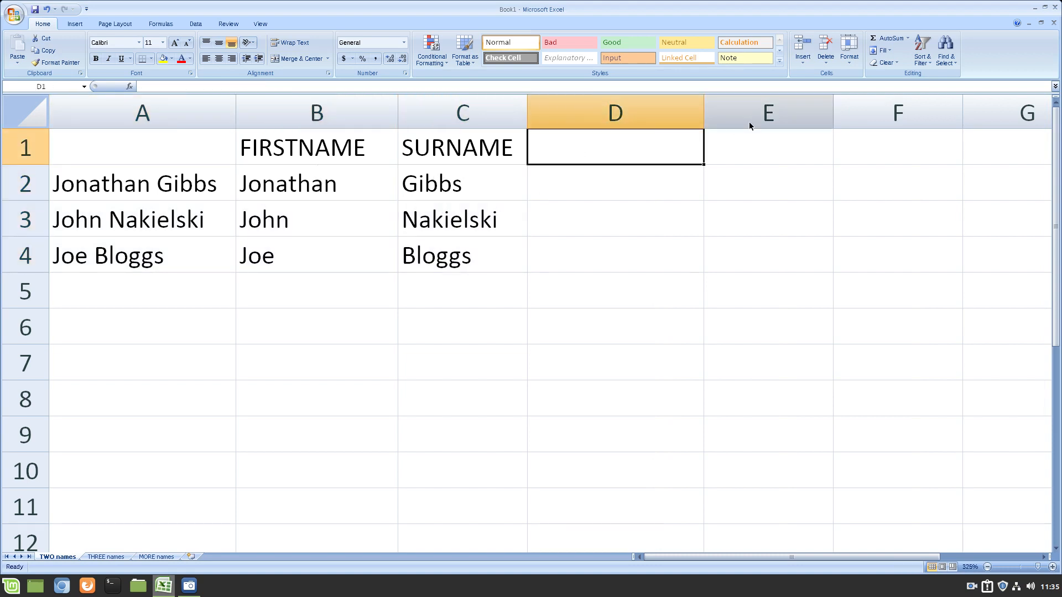
{"action": "type", "text": "JOI"}
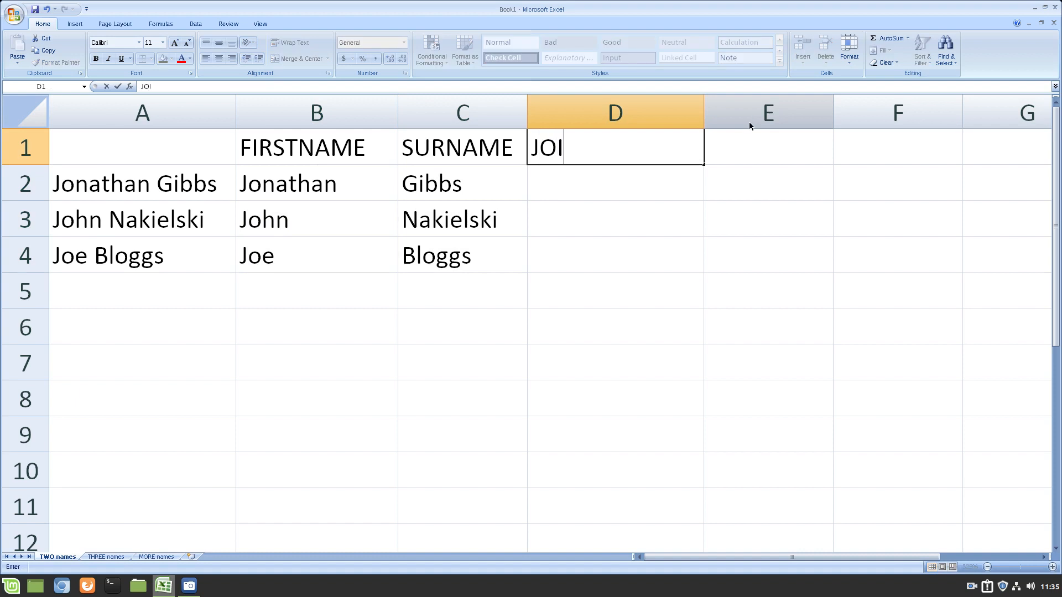
{"action": "type", "text": "NED NAME"}
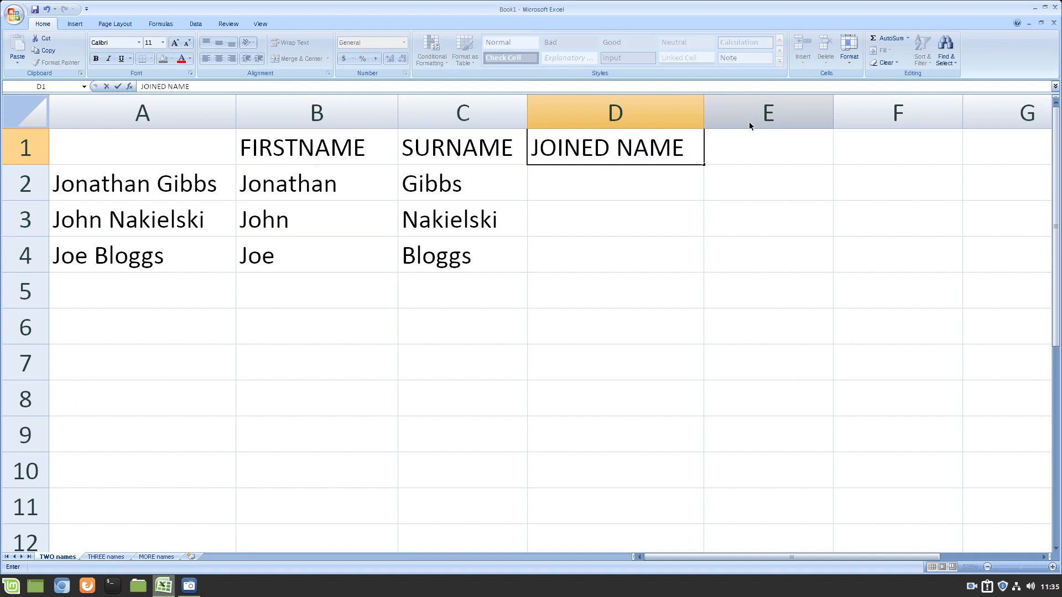
{"action": "key", "text": "BackSpace"}
{"action": "key", "text": "BackSpace"}
{"action": "key", "text": "BackSpace"}
{"action": "key", "text": "BackSpace"}
{"action": "key", "text": "BackSpace"}
{"action": "key", "text": "BackSpace"}
{"action": "key", "text": "BackSpace"}
{"action": "key", "text": "BackSpace"}
{"action": "key", "text": "BackSpace"}
{"action": "key", "text": "BackSpace"}
{"action": "key", "text": "BackSpace"}
Enter the header CONCATENATED NAME in D1 and autofit column D to it
{"action": "type", "text": "CONC"}
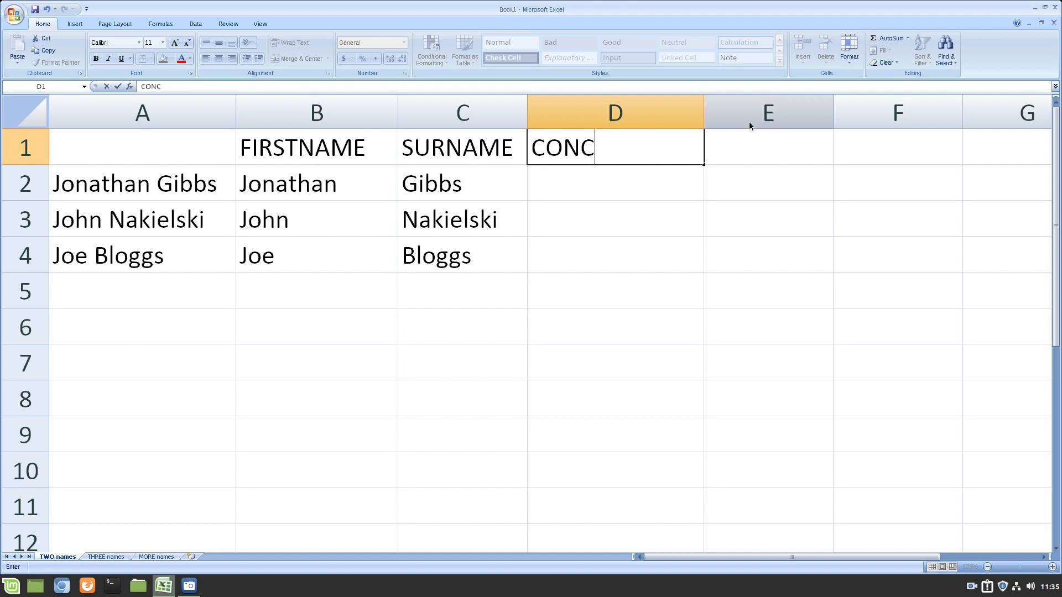
{"action": "type", "text": "ATENATED"}
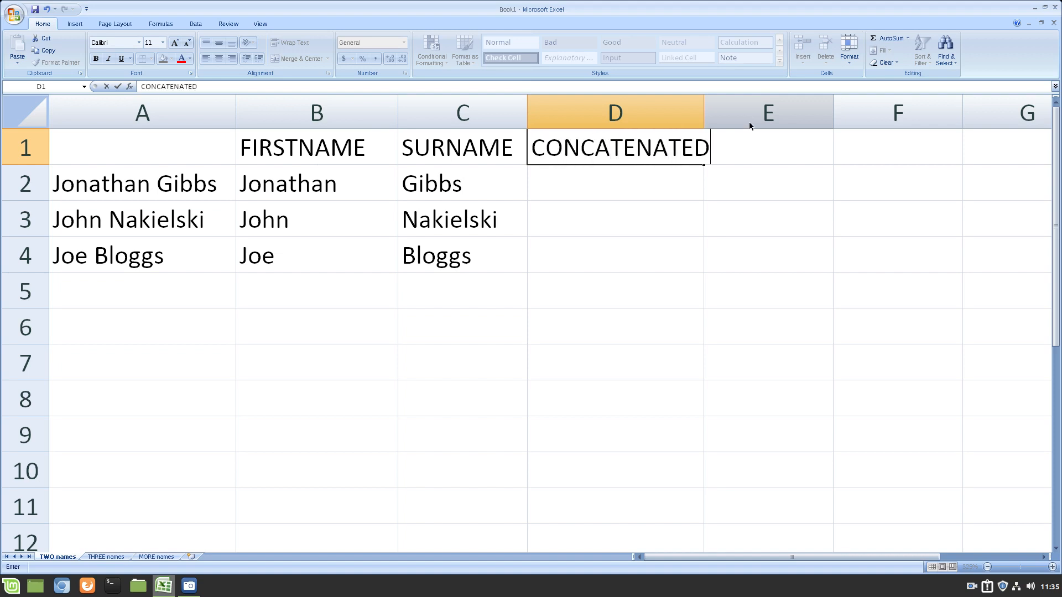
{"action": "type", "text": " NAME"}
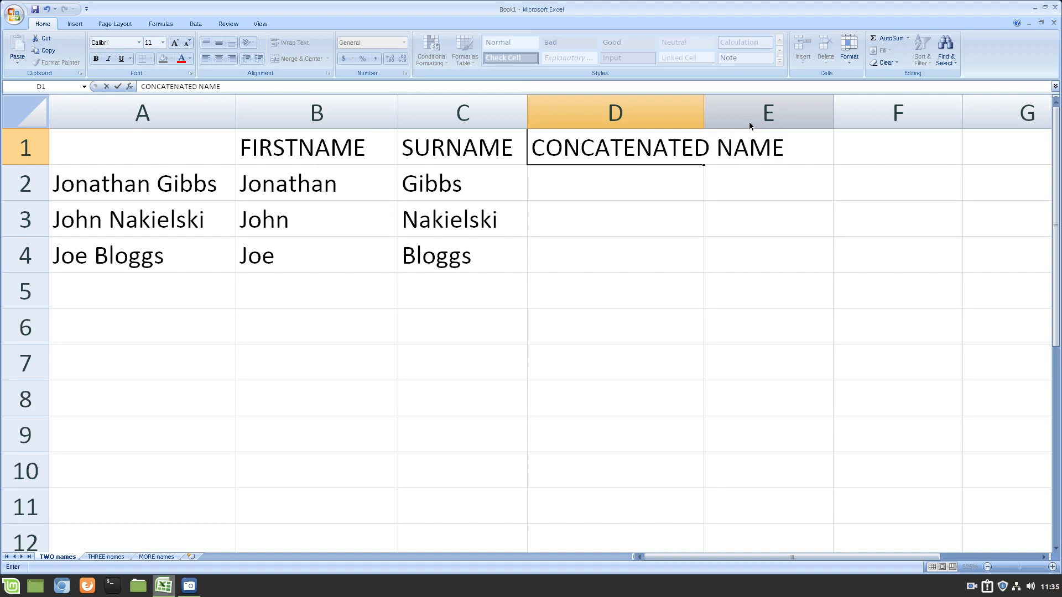
{"action": "key", "text": "ctrl+Return"}
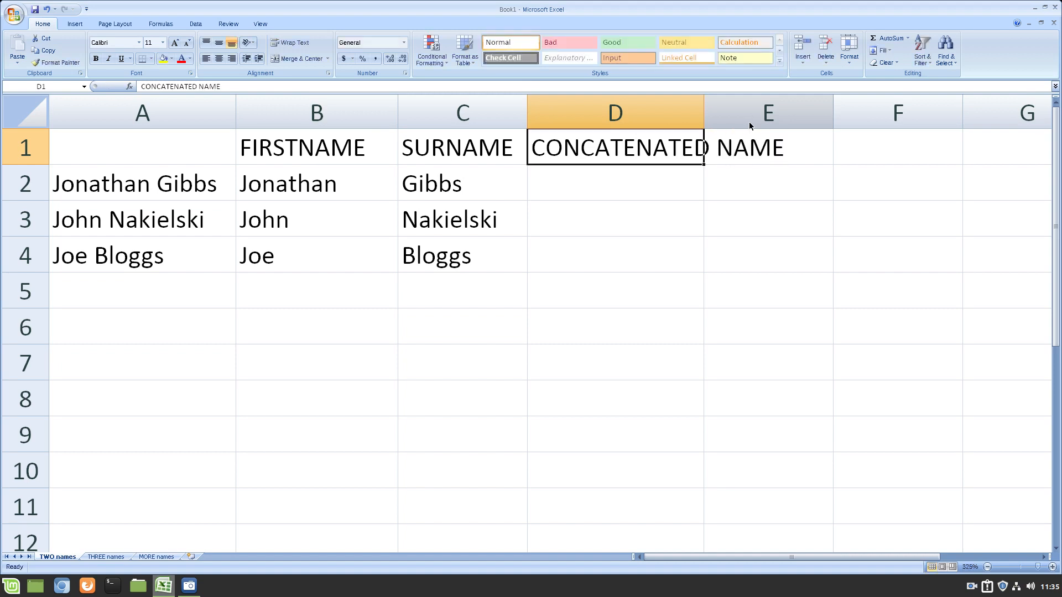
{"action": "double_click", "coordinate": [703, 117]}
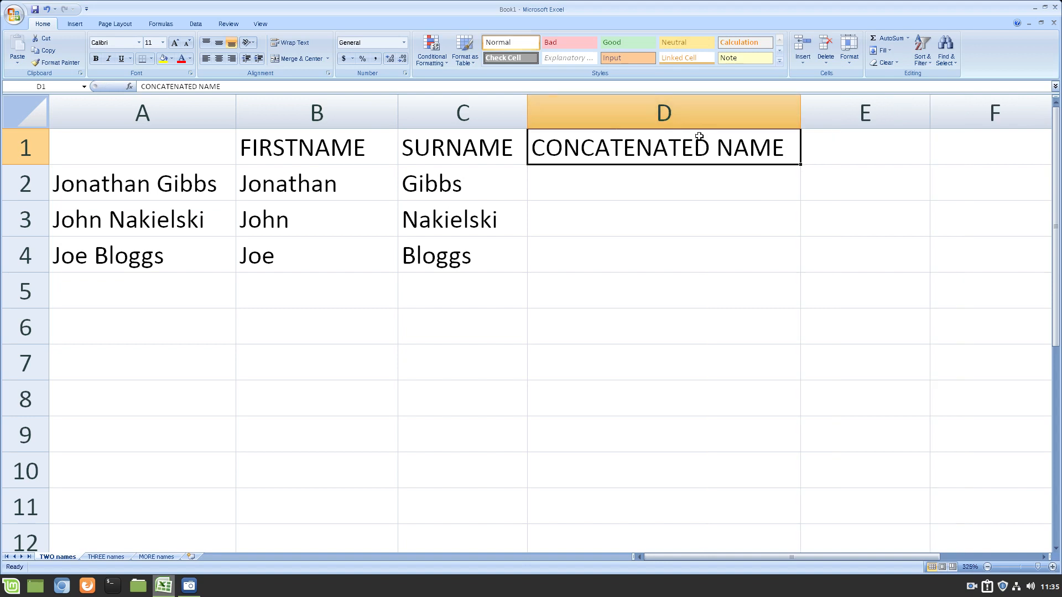
Start a formula in D2 with =CON
{"action": "left_click", "coordinate": [690, 182]}
{"action": "type", "text": "=CON"}
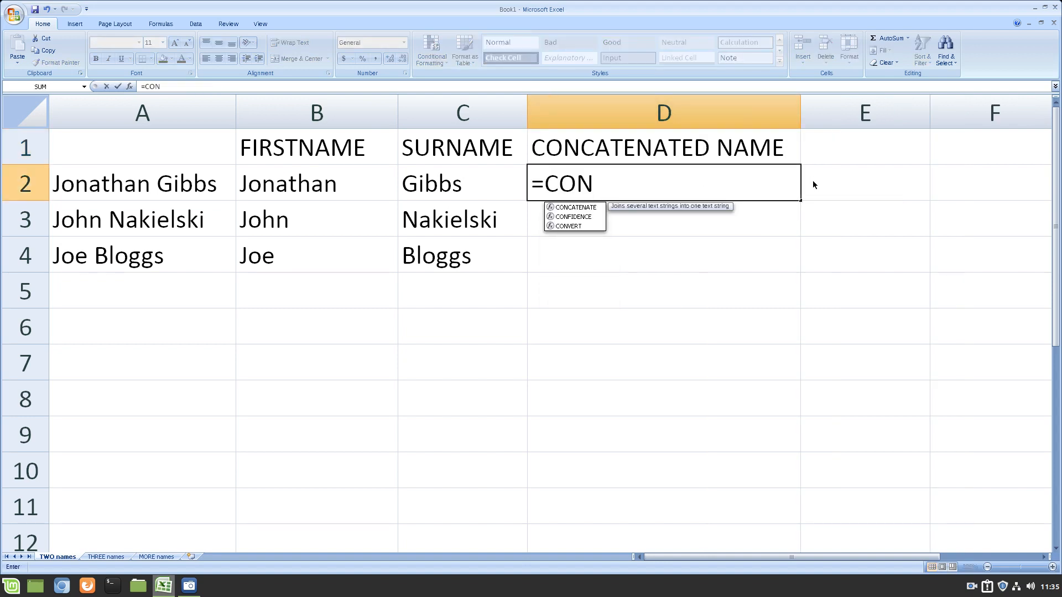
{"action": "key", "text": "Down"}
{"action": "key", "text": "Tab"}
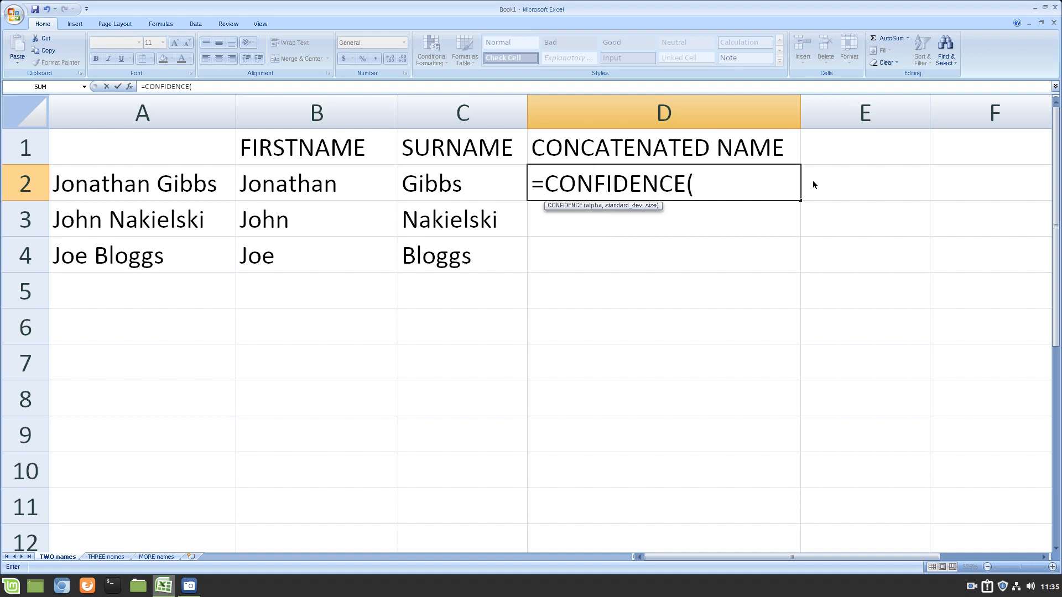
{"action": "key", "text": "BackSpace"}
{"action": "key", "text": "BackSpace"}
{"action": "key", "text": "BackSpace"}
{"action": "key", "text": "BackSpace"}
{"action": "key", "text": "BackSpace"}
{"action": "key", "text": "BackSpace"}
{"action": "key", "text": "BackSpace"}
{"action": "key", "text": "BackSpace"}
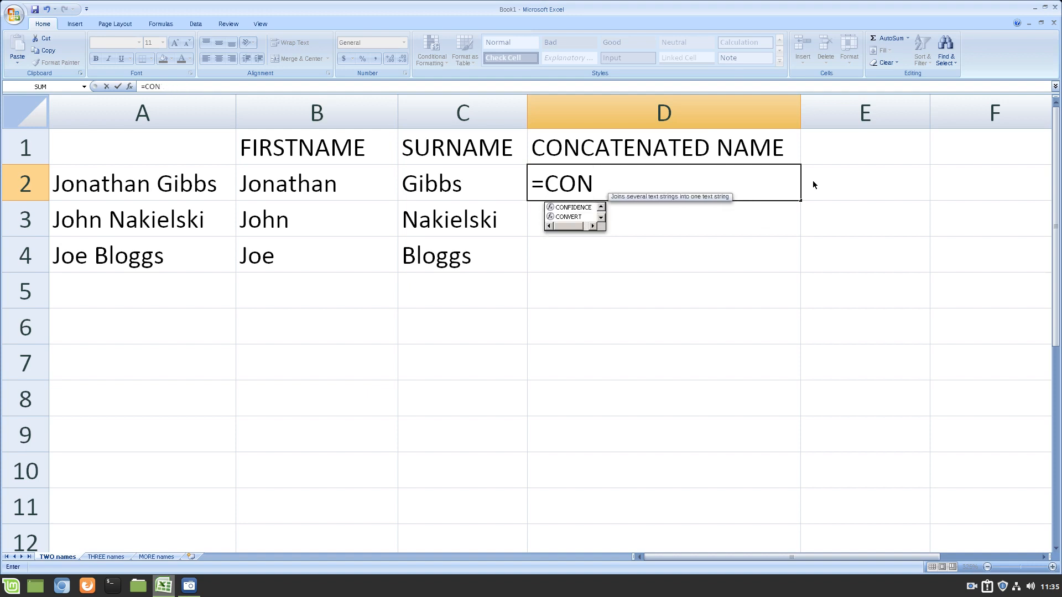
Complete D2's formula as =CONCATENATE(B2," ",C2), joining first name and surname with a space between them
{"action": "type", "text": "C"}
{"action": "key", "text": "Tab"}
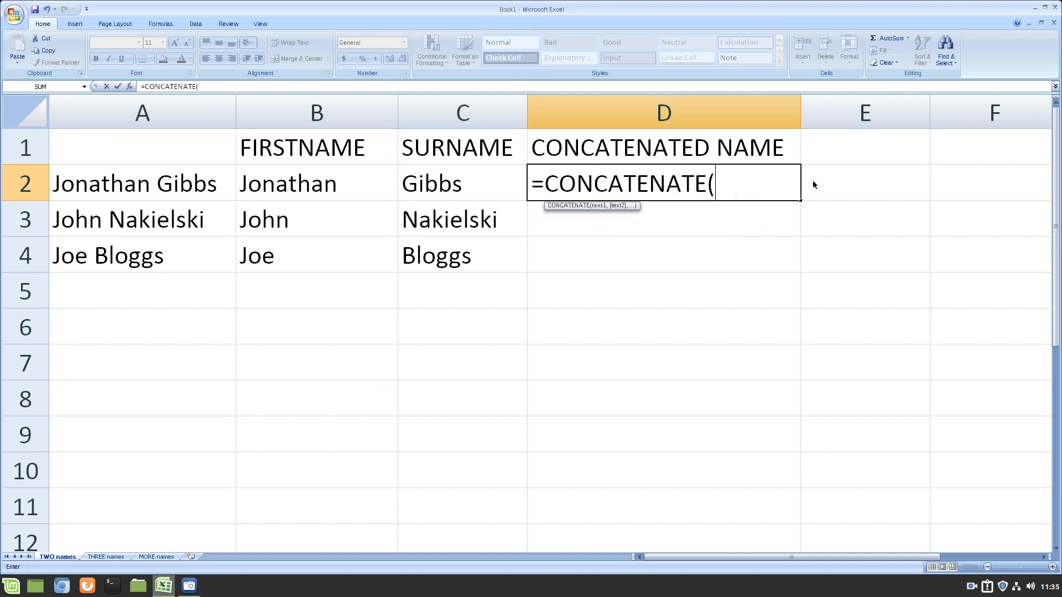
{"action": "left_click", "coordinate": [316, 187]}
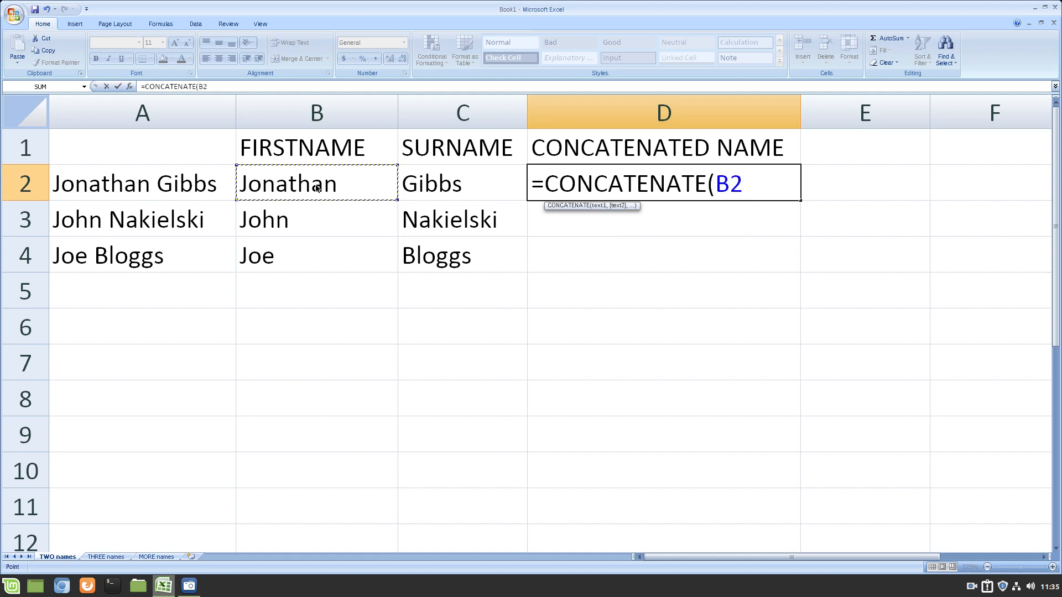
{"action": "type", "text": ",\" \","}
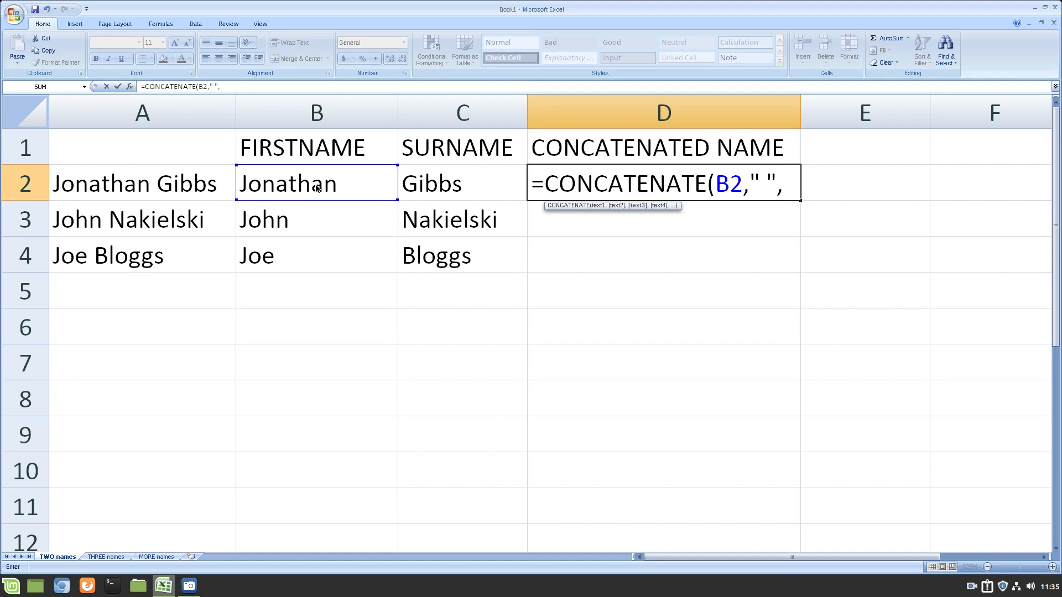
{"action": "left_click", "coordinate": [434, 177]}
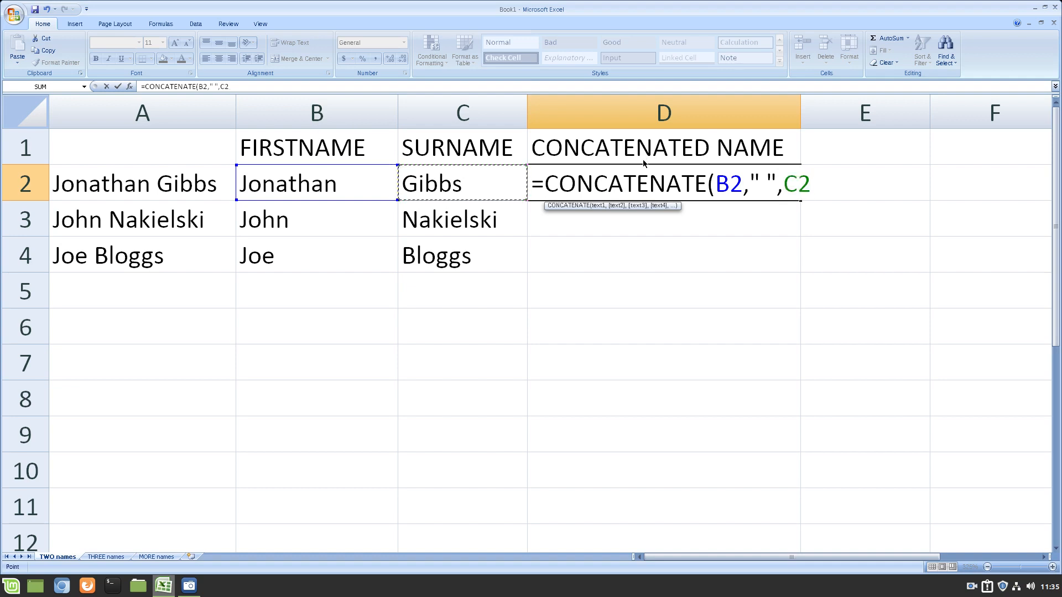
{"action": "type", "text": ")"}
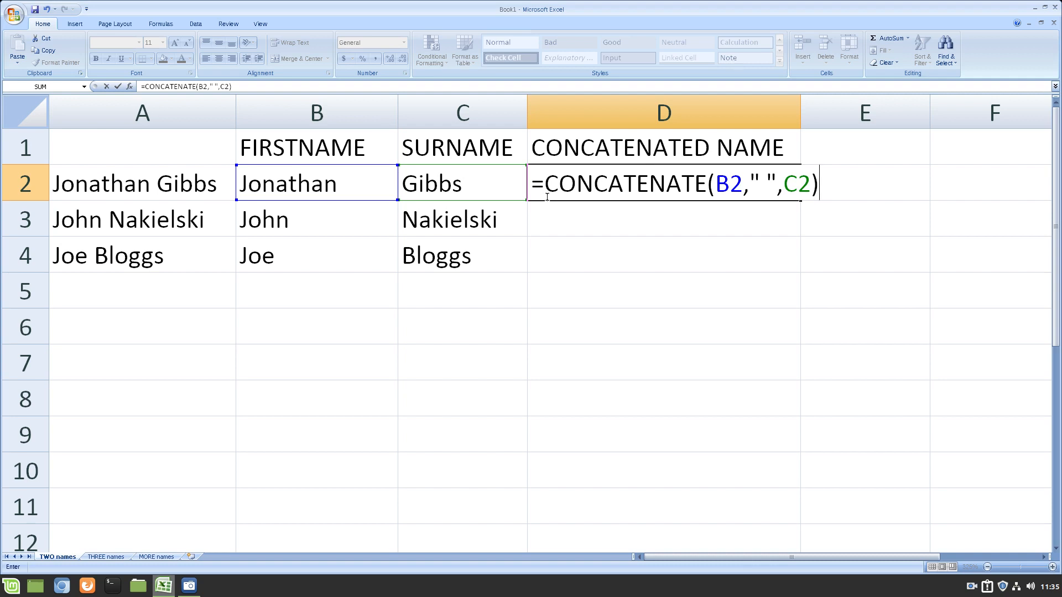
{"action": "left_click_drag", "start_coordinate": [546, 183], "coordinate": [633, 180]}
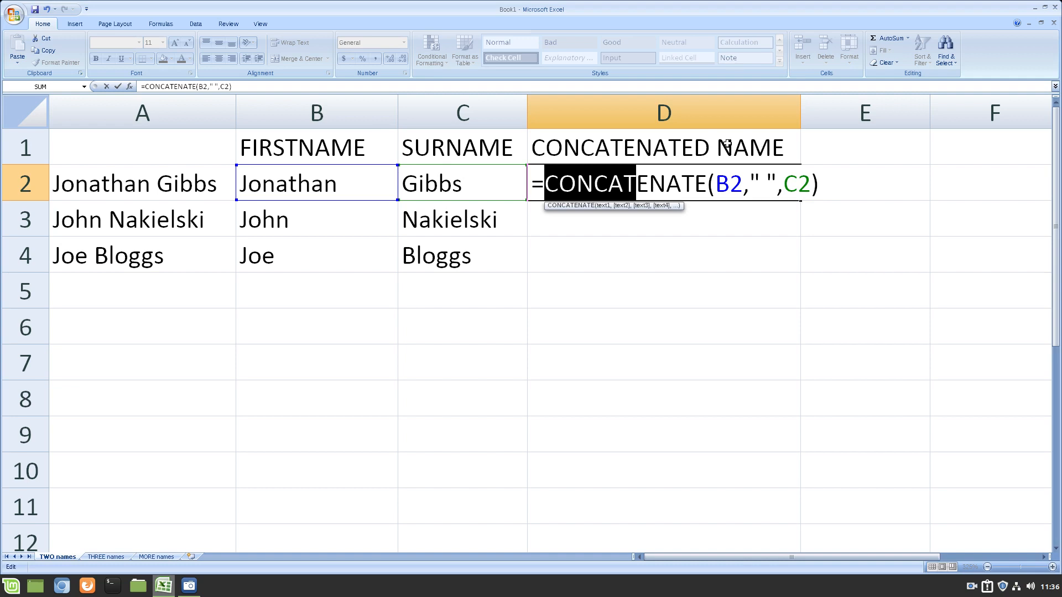
{"action": "left_click", "coordinate": [708, 182]}
{"action": "key", "text": "ctrl+Return"}
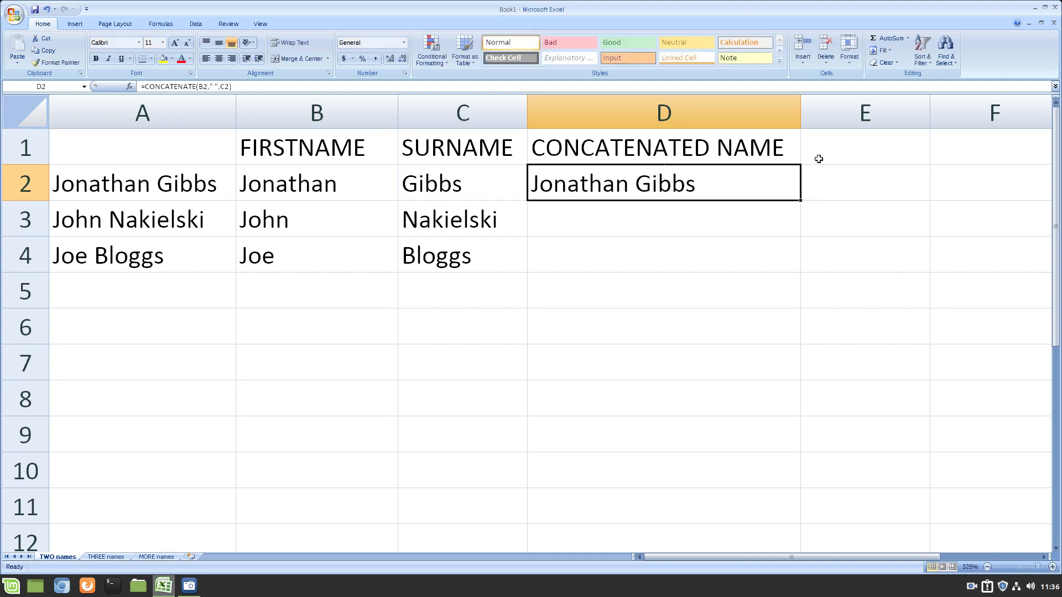
Fill D2's CONCATENATE formula down to D4 and check the joined names in D2 to D4
{"action": "double_click", "coordinate": [802, 202]}
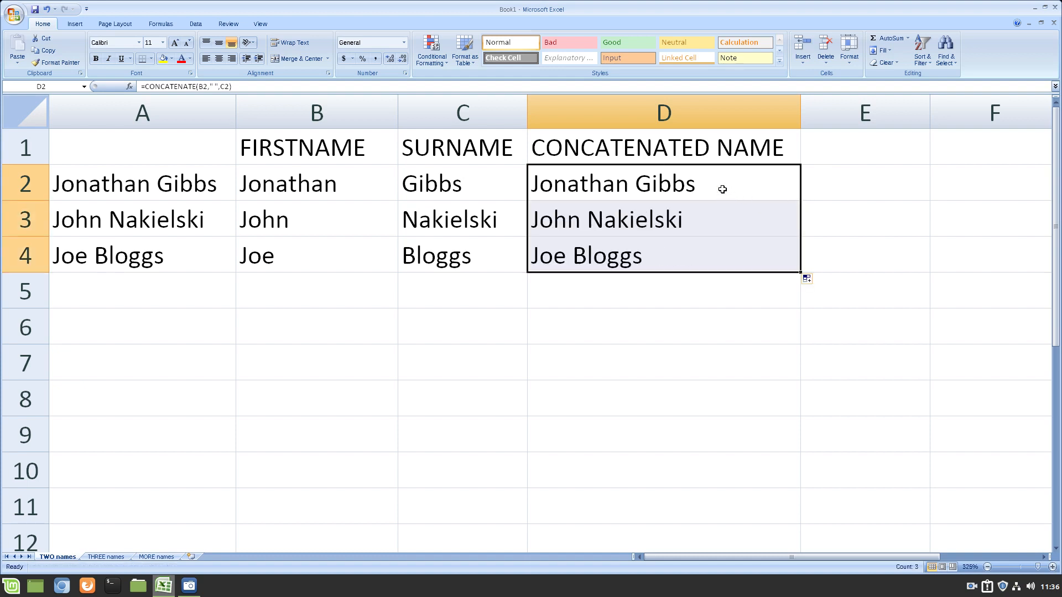
{"action": "left_click", "coordinate": [691, 224]}
{"action": "left_click", "coordinate": [655, 255]}
{"action": "left_click", "coordinate": [654, 188]}
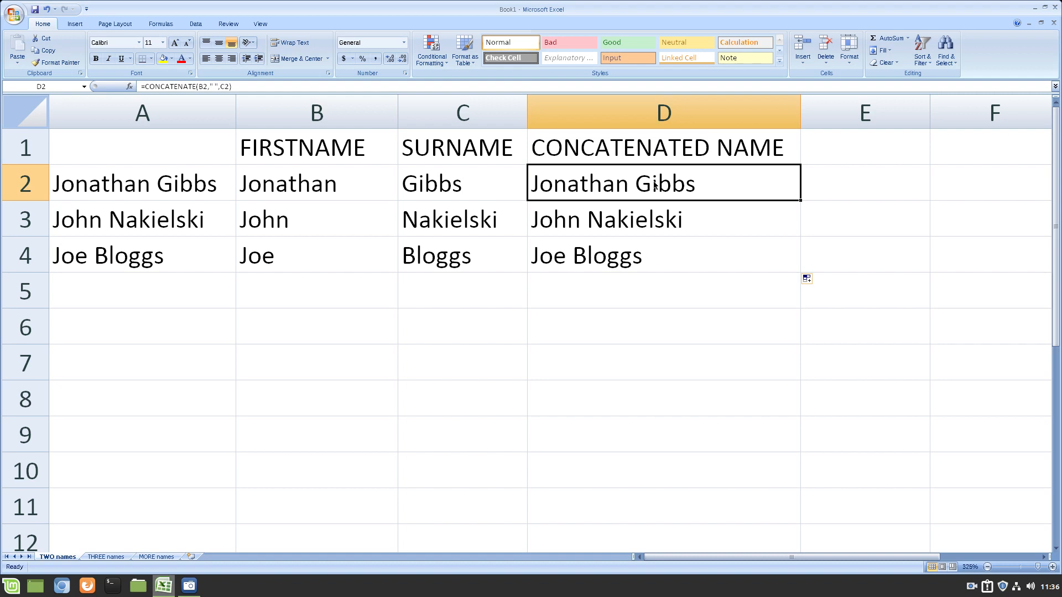
List the function names LEFT, RIGHT and CONCATENATE in A6 to C6 and widen column C to fit
{"action": "left_click", "coordinate": [126, 327]}
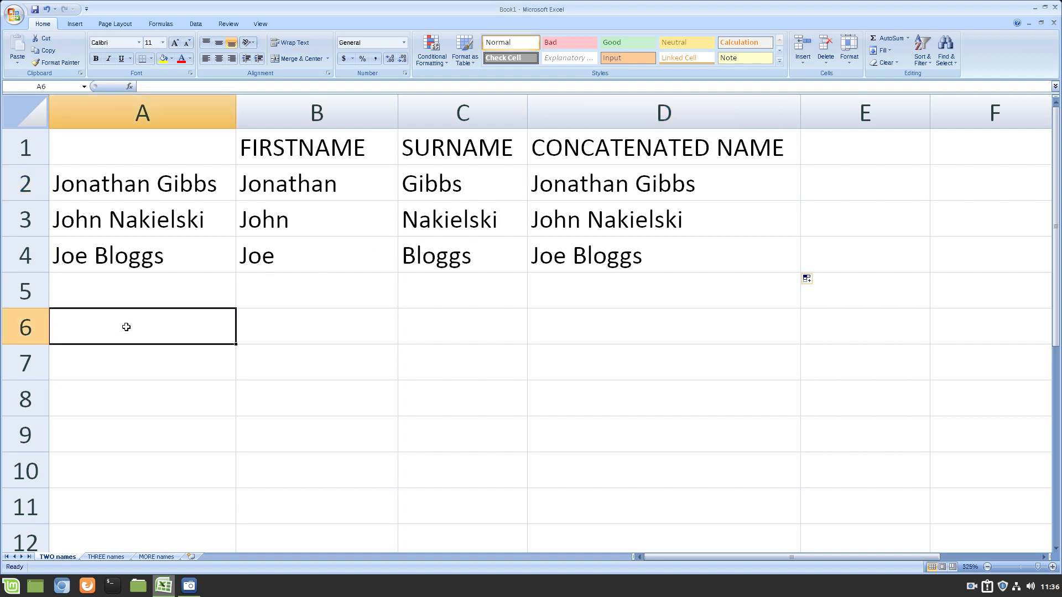
{"action": "type", "text": "LEFT"}
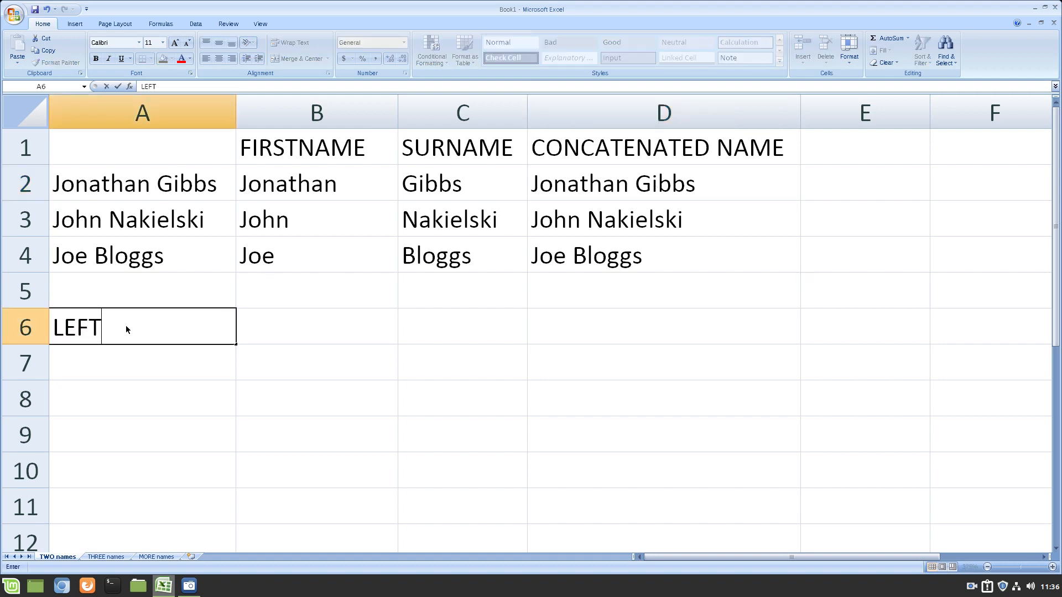
{"action": "key", "text": "Tab"}
{"action": "type", "text": "RI"}
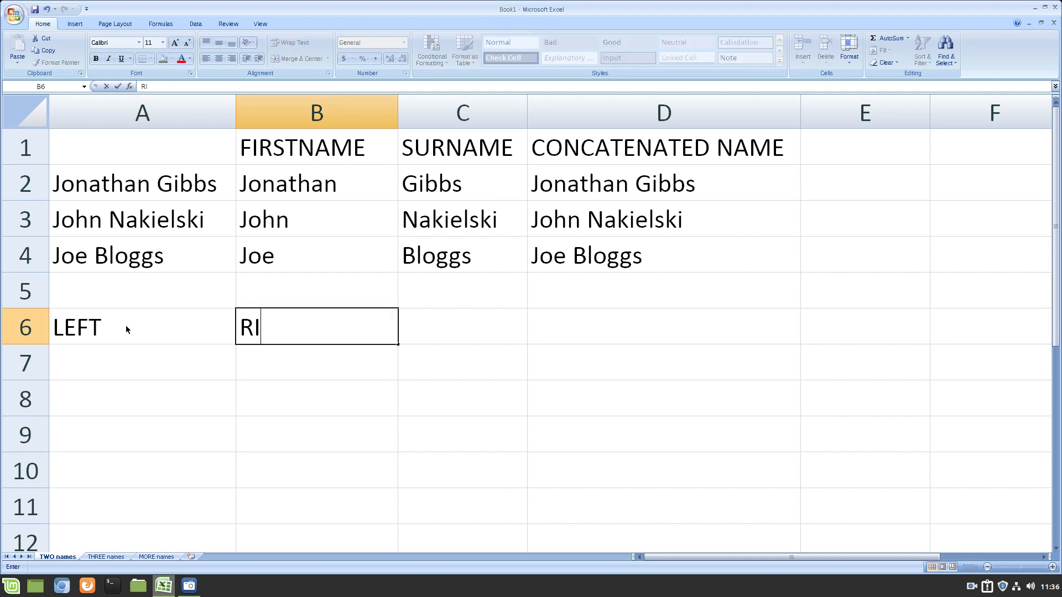
{"action": "type", "text": "GHT"}
{"action": "key", "text": "Tab"}
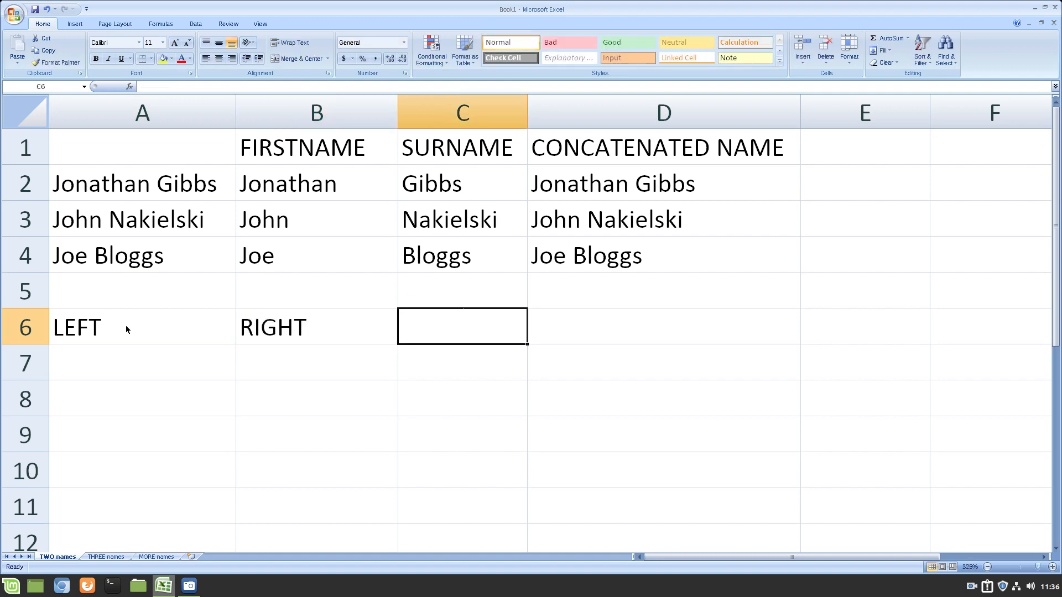
{"action": "type", "text": "CONCATENATE"}
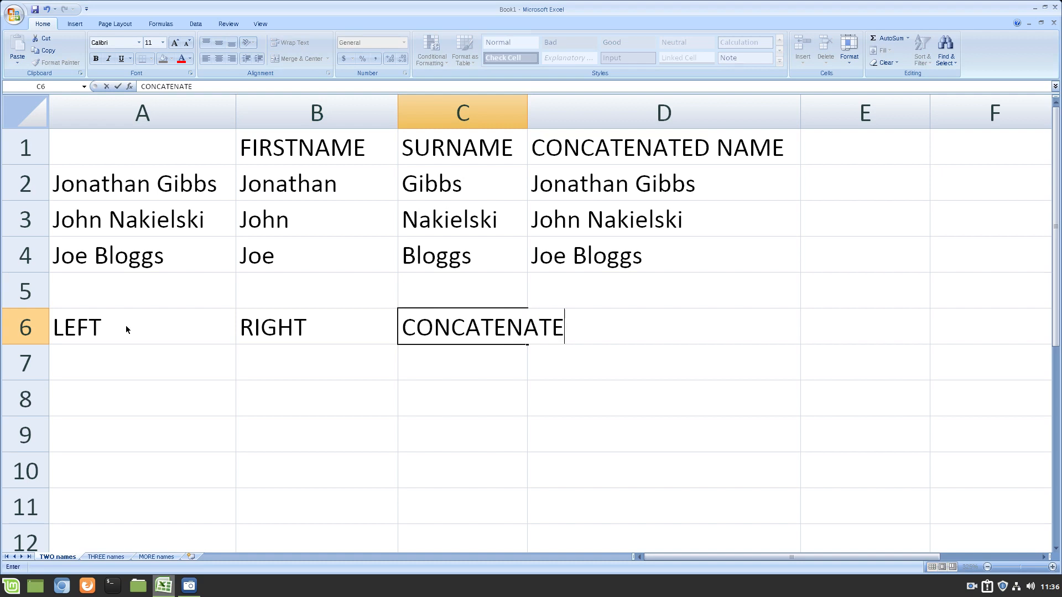
{"action": "key", "text": "Tab"}
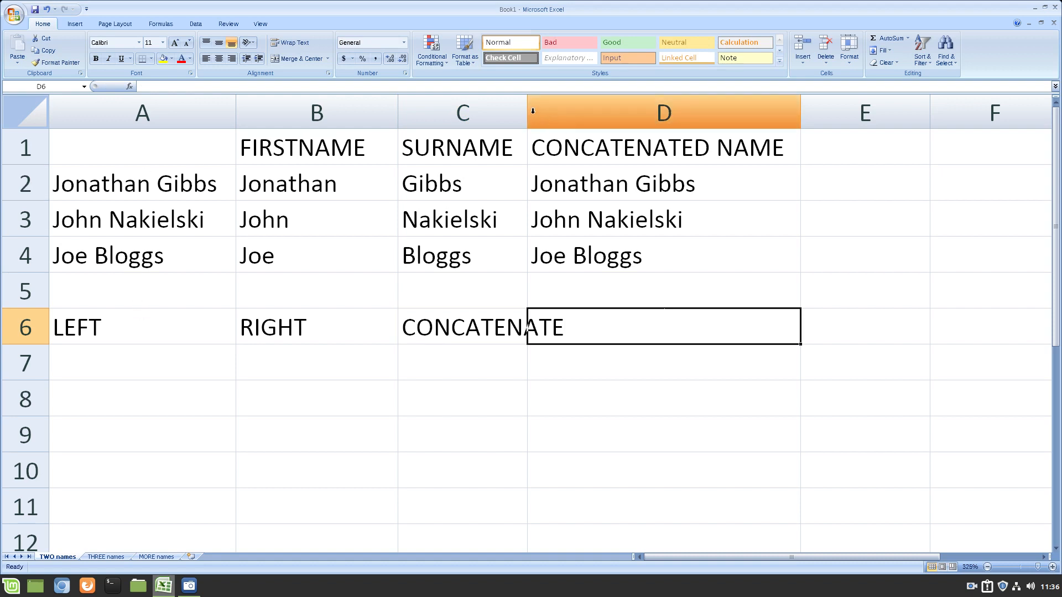
{"action": "left_click_drag", "start_coordinate": [526, 112], "coordinate": [580, 109]}
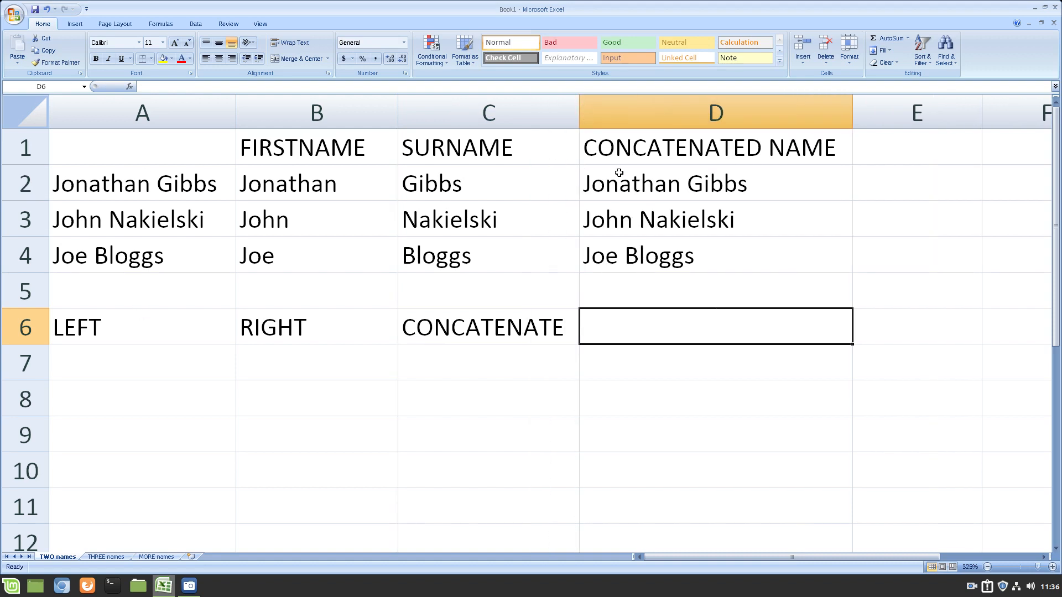
Add LEN in D6 and SEARCH in E6, and select the function list A6:E6
{"action": "type", "text": "LEN"}
{"action": "key", "text": "Tab"}
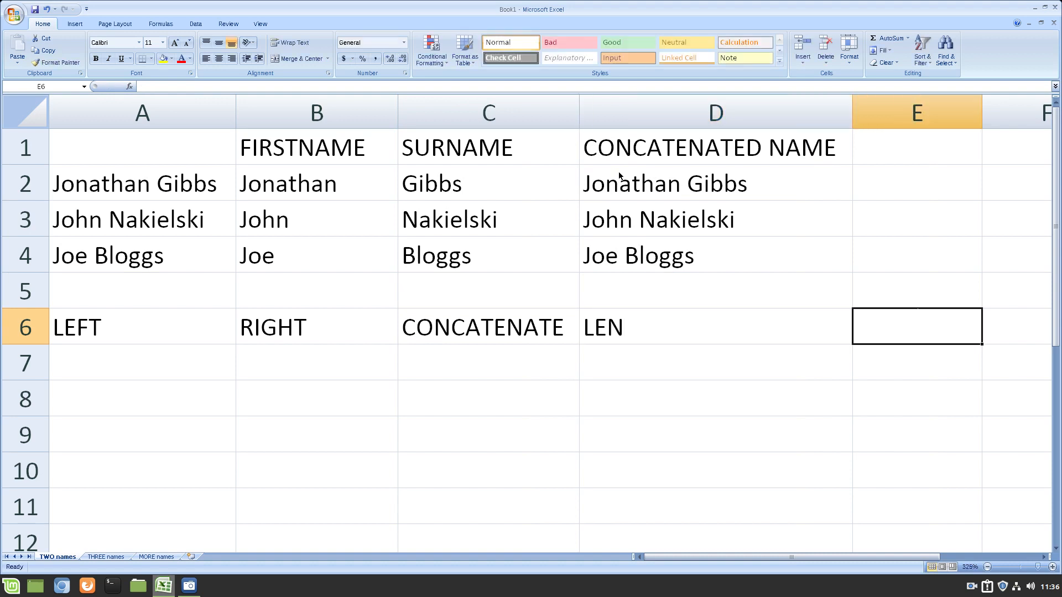
{"action": "type", "text": "SEARCH"}
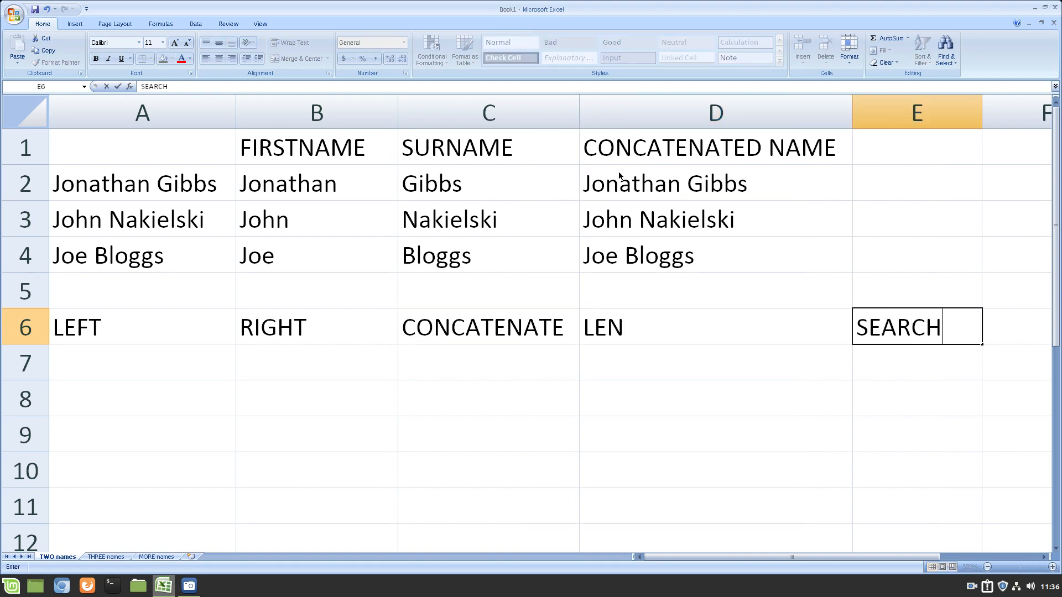
{"action": "key", "text": "Return"}
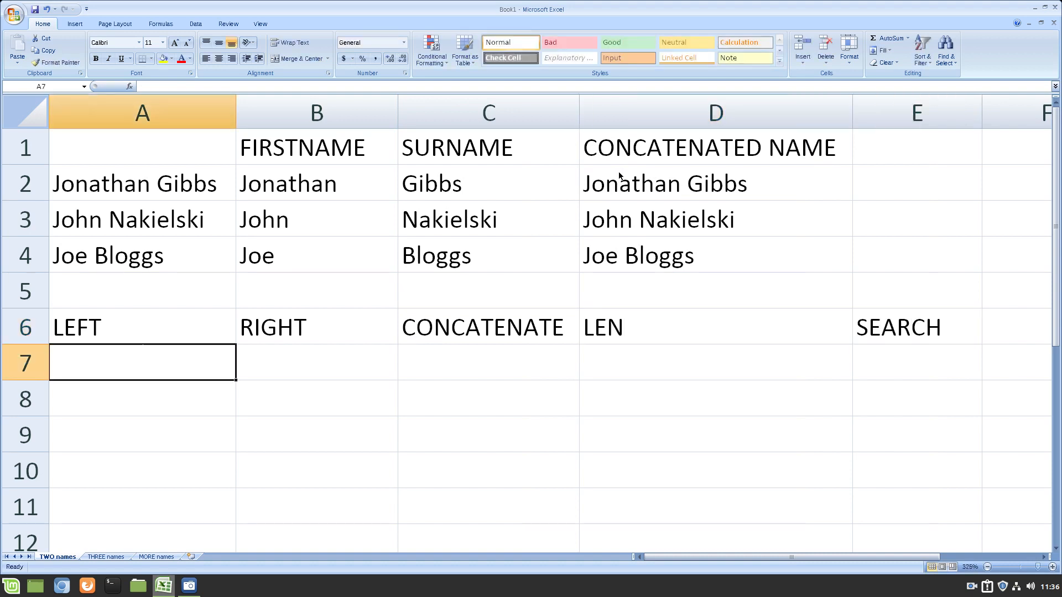
{"action": "key", "text": "Up"}
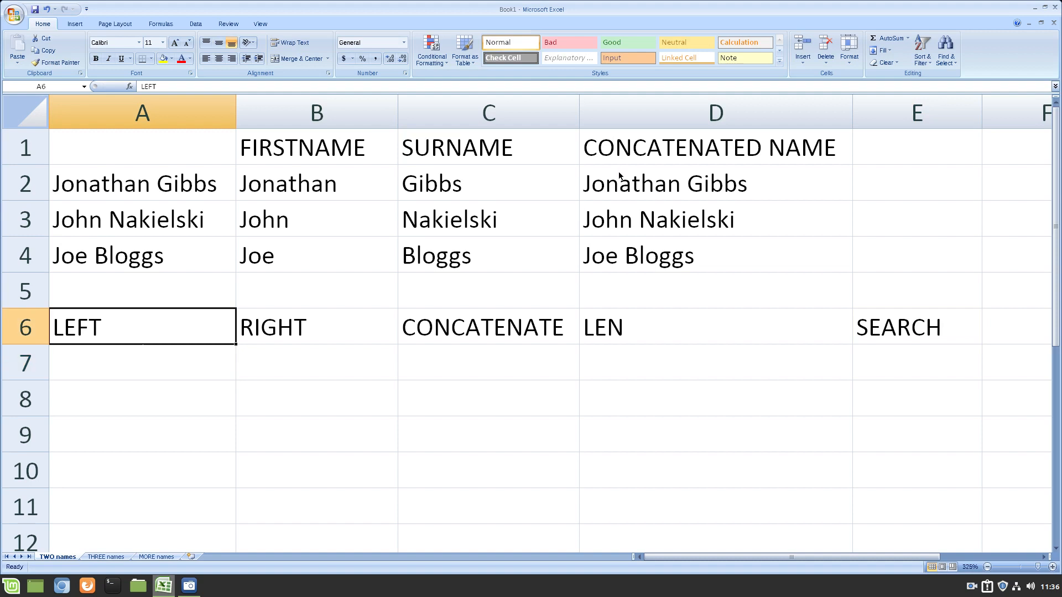
{"action": "key", "text": "shift+Right"}
{"action": "key", "text": "shift+Right"}
{"action": "key", "text": "shift+Right"}
{"action": "key", "text": "shift+Right"}
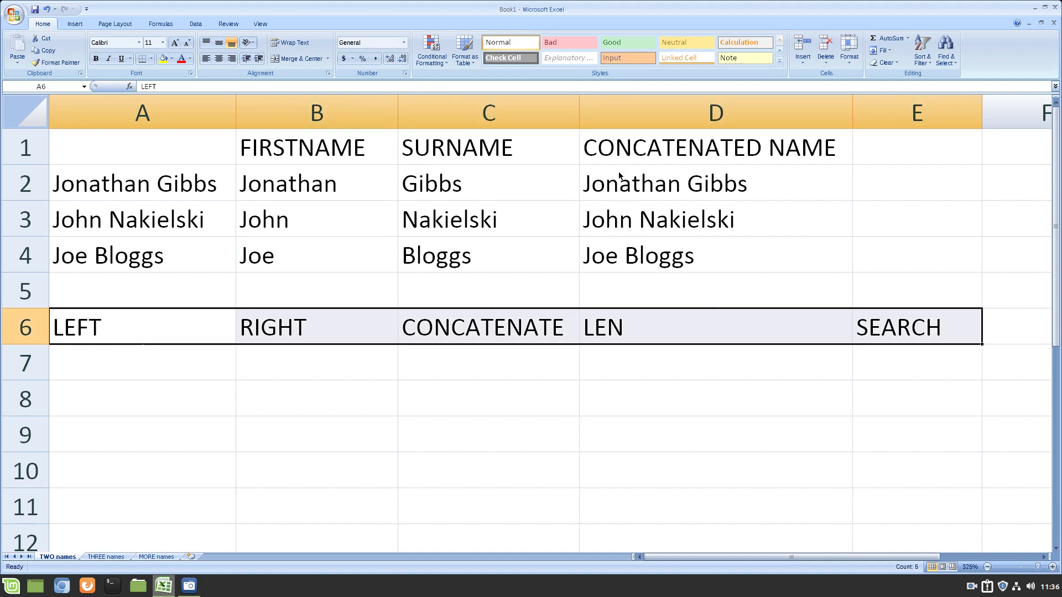
Enter FIND in E7 beneath SEARCH and select the full names in A2:A4
{"action": "key", "text": "Right"}
{"action": "key", "text": "Right"}
{"action": "key", "text": "Right"}
{"action": "key", "text": "Right"}
{"action": "key", "text": "Down"}
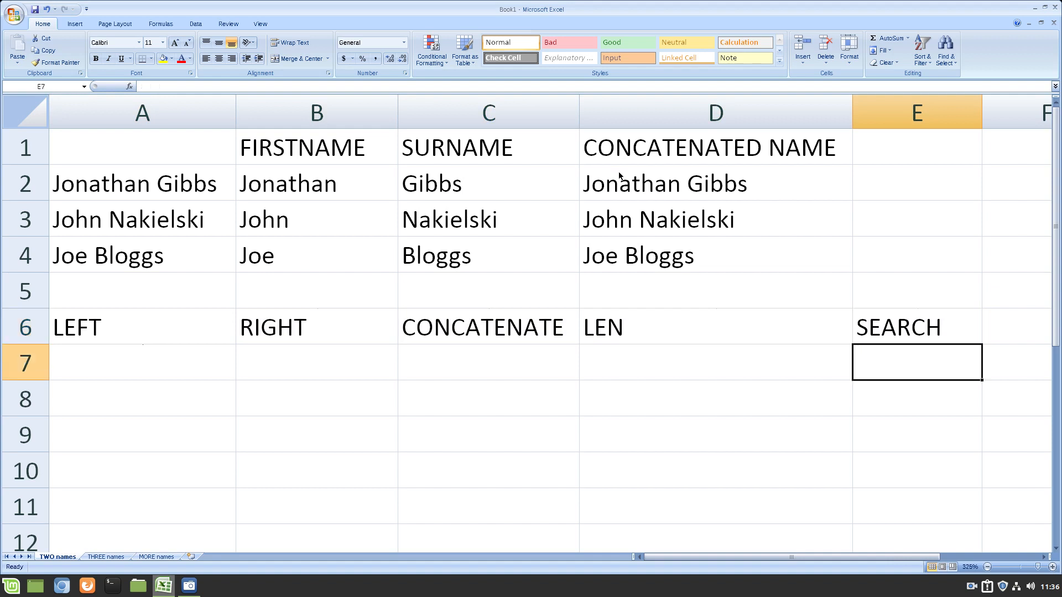
{"action": "type", "text": "FIND"}
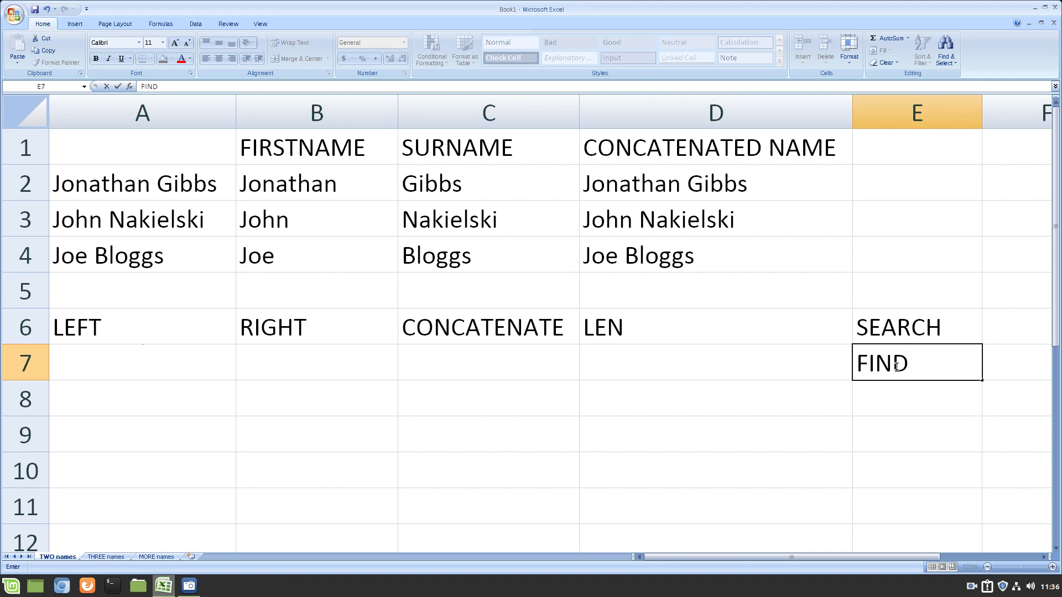
{"action": "left_click_drag", "start_coordinate": [909, 367], "coordinate": [688, 356]}
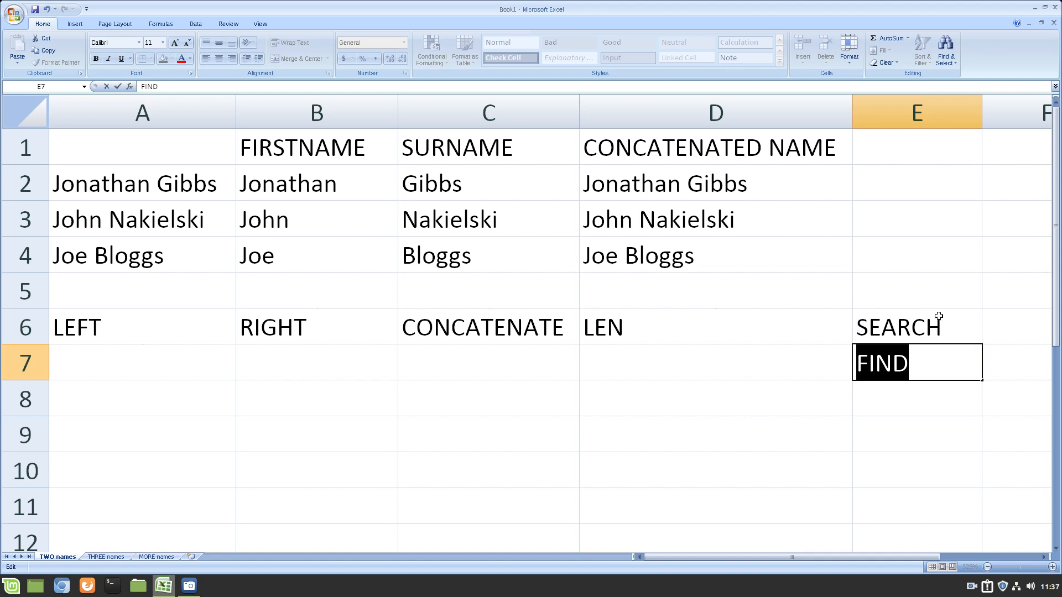
{"action": "left_click_drag", "start_coordinate": [910, 364], "coordinate": [863, 360]}
{"action": "key", "text": "Escape"}
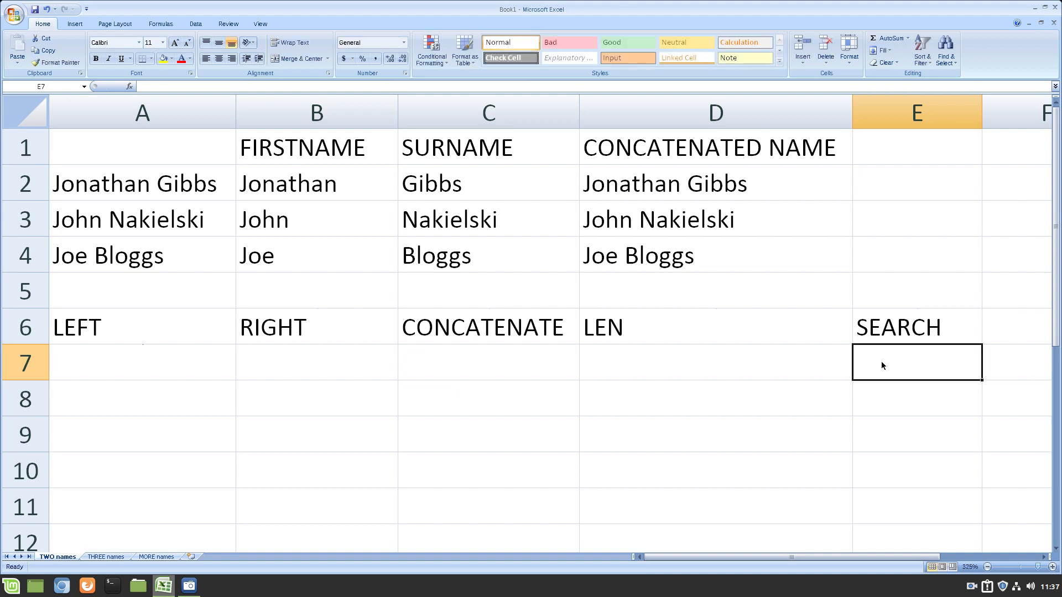
{"action": "type", "text": "FIND"}
{"action": "left_click_drag", "start_coordinate": [190, 187], "coordinate": [185, 246]}
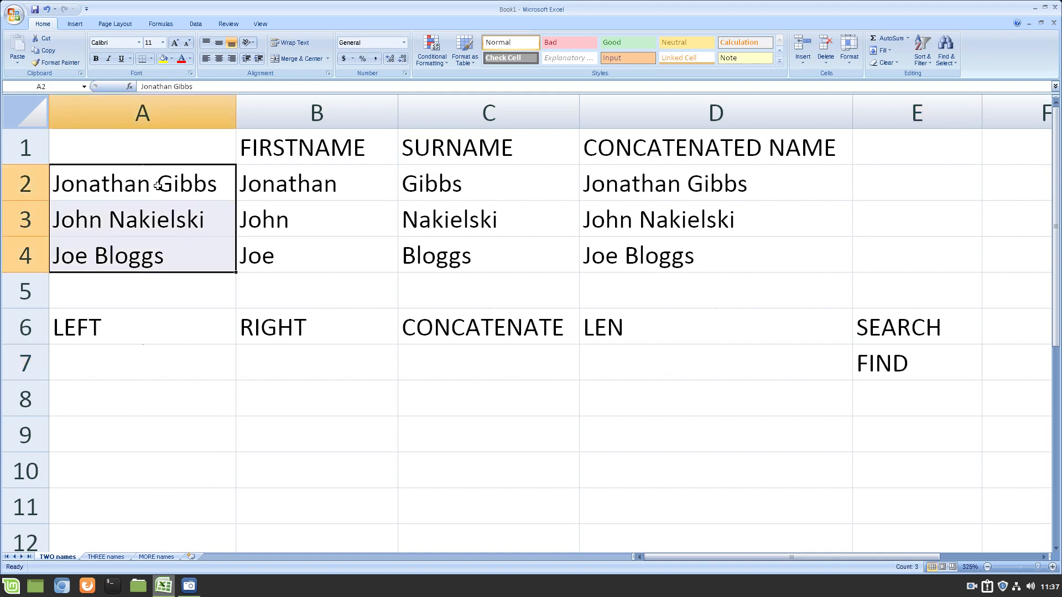